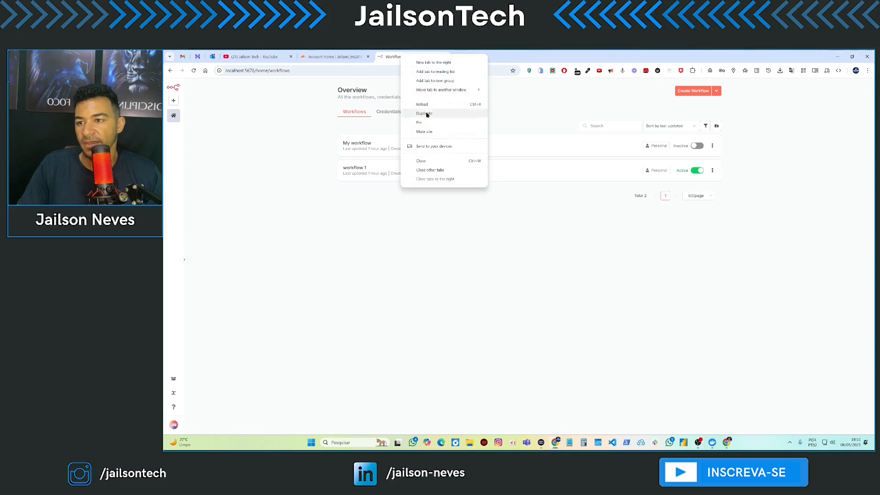
- Duplicate the n8n workflows tab and load the Cloudflare Tunnel downloads page in it
{"action": "left_click", "coordinate": [414, 123]}
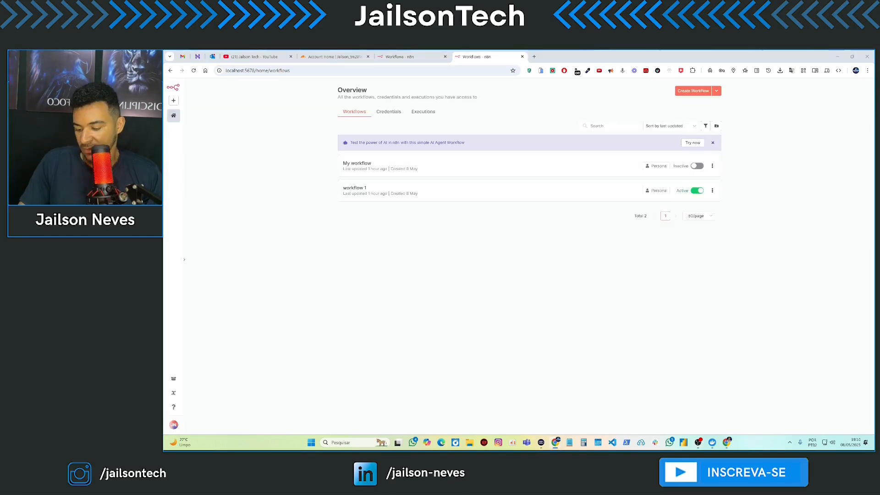
{"action": "left_click", "coordinate": [356, 70]}
{"action": "type", "text": "https://developers.cloudflare.com/cloudflare-one/connections/connect-networks/downloads/"}
{"action": "key", "text": "Return"}
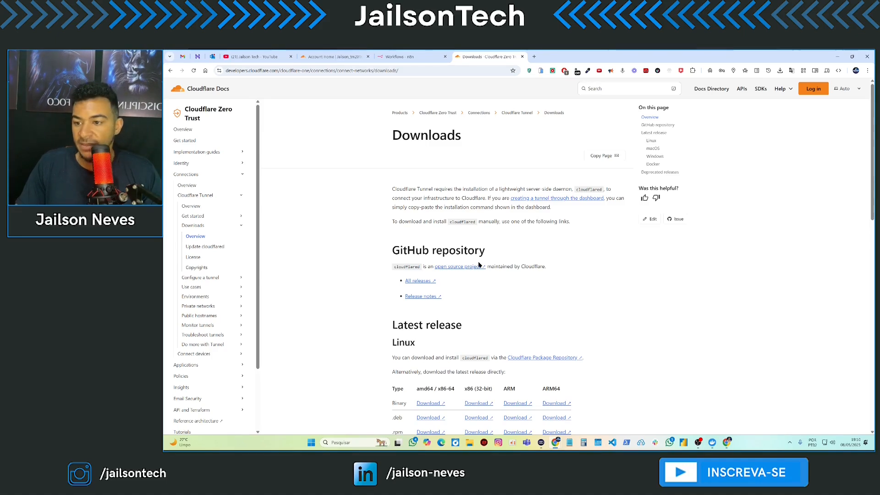
- Download the 64-bit Windows cloudflared executable and check it in the finished downloads
{"action": "scroll", "coordinate": [486, 275], "scroll_direction": "down", "scroll_amount": 3}
{"action": "scroll", "coordinate": [489, 288], "scroll_direction": "down", "scroll_amount": 4}
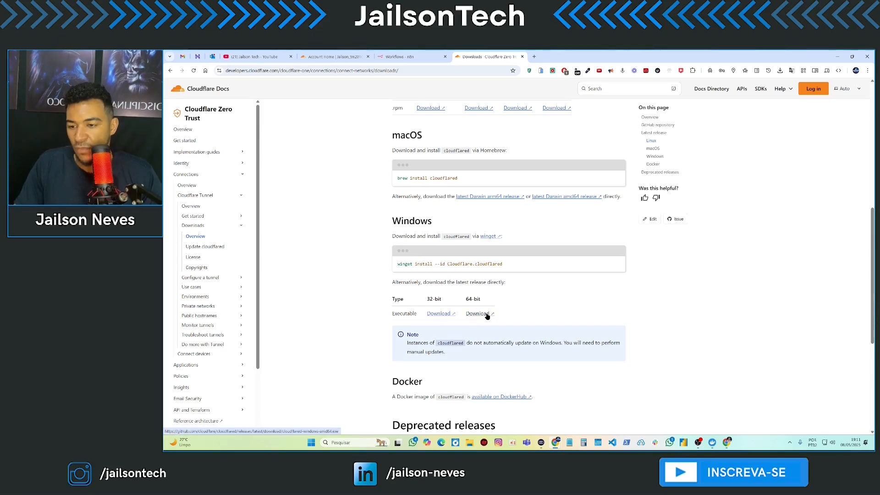
{"action": "left_click", "coordinate": [487, 316]}
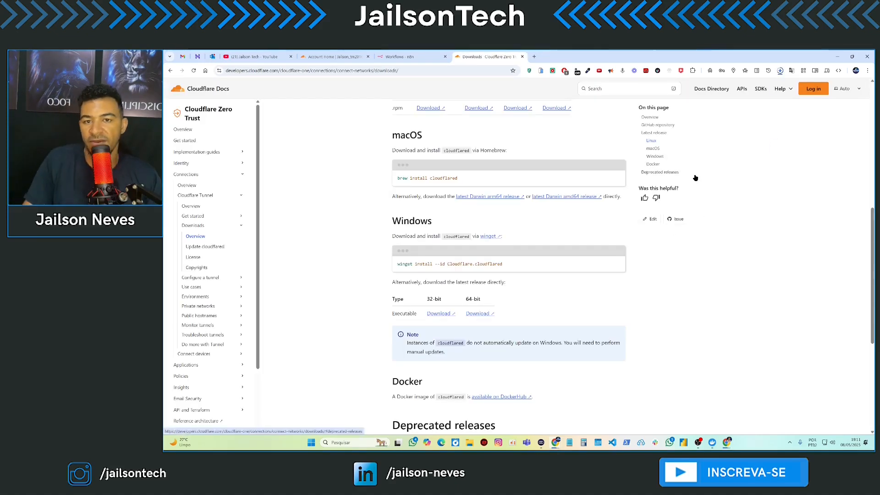
{"action": "left_click", "coordinate": [780, 71]}
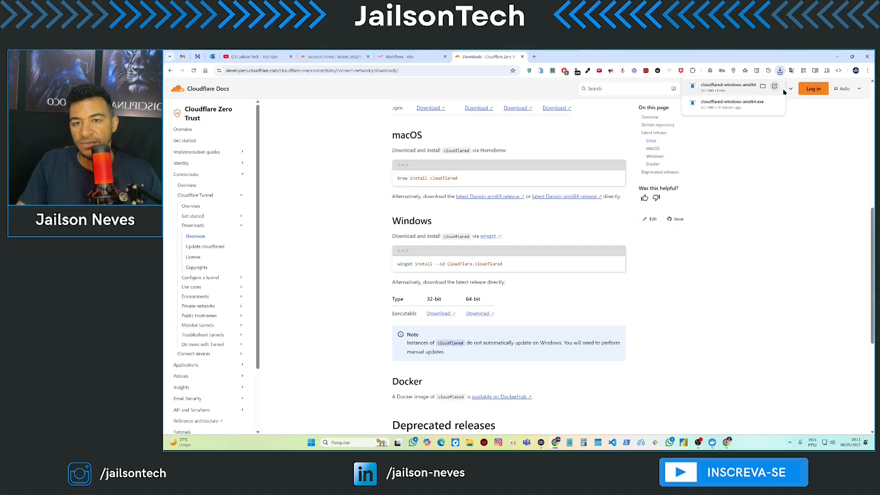
- In the Downloads folder, rename cloudflared-windows-amd64 to cloudflared.exe
{"action": "left_click", "coordinate": [763, 87]}
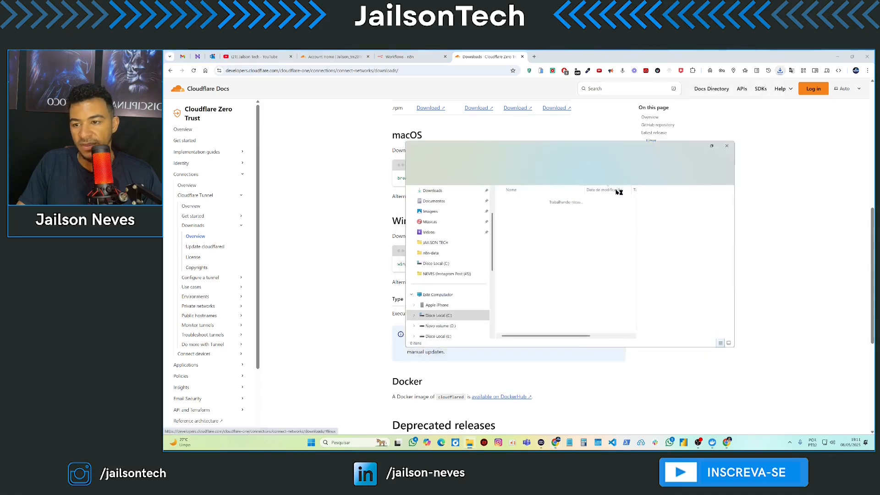
{"action": "left_click", "coordinate": [311, 159]}
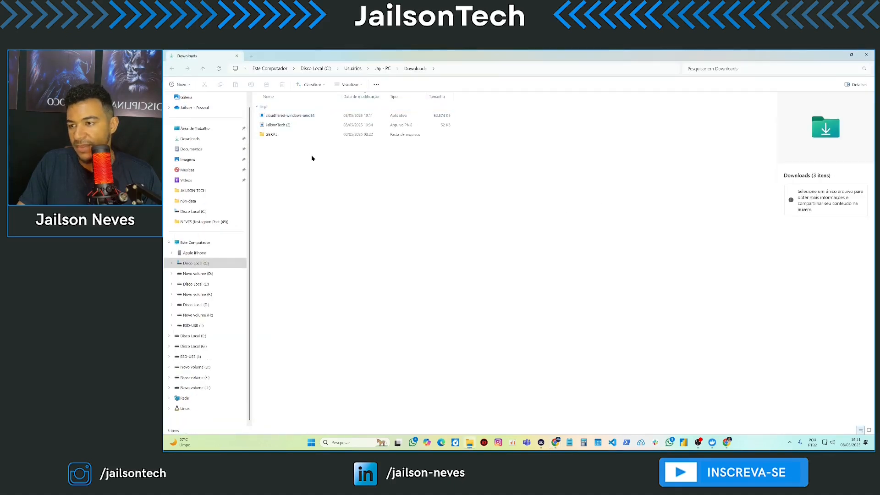
{"action": "left_click", "coordinate": [304, 118]}
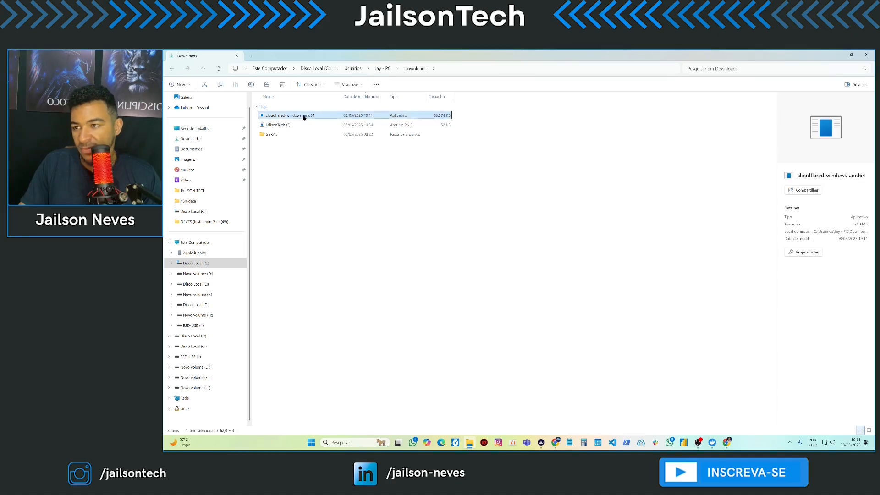
{"action": "key", "text": "F2"}
{"action": "left_click", "coordinate": [319, 115]}
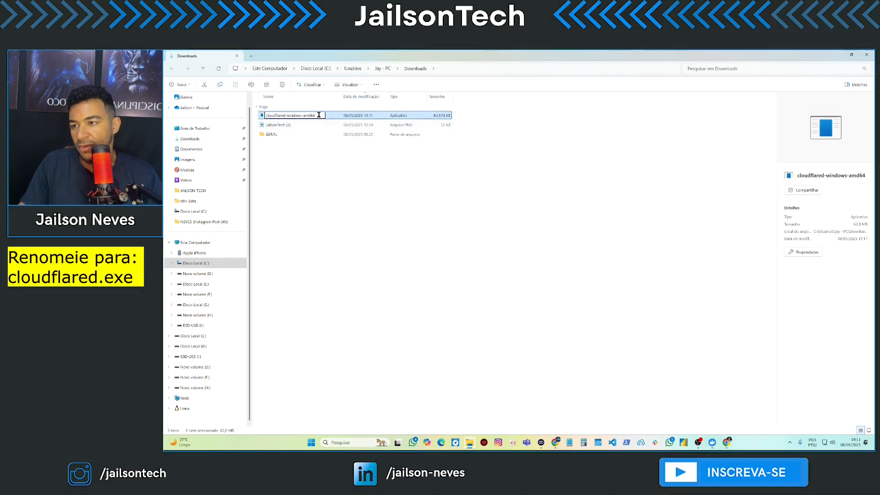
{"action": "left_click_drag", "start_coordinate": [322, 115], "coordinate": [306, 116]}
{"action": "key", "text": "BackSpace"}
{"action": "key", "text": "BackSpace"}
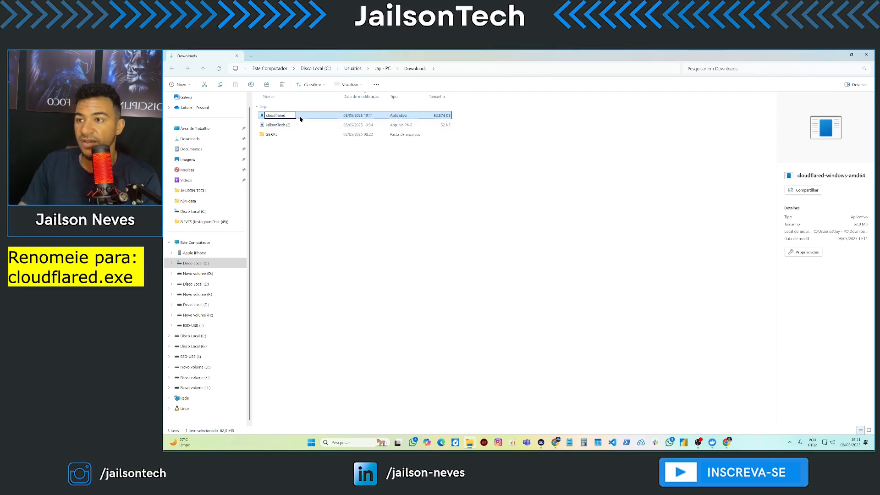
{"action": "type", "text": ".exe"}
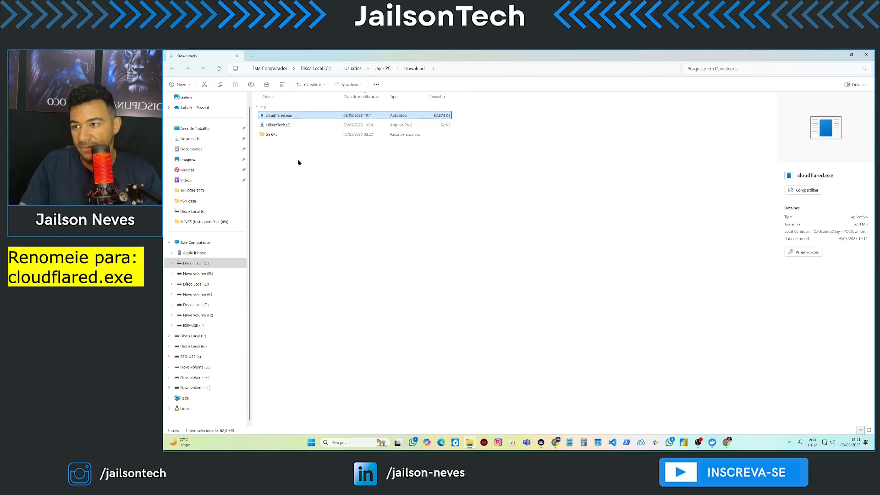
{"action": "left_click", "coordinate": [299, 164]}
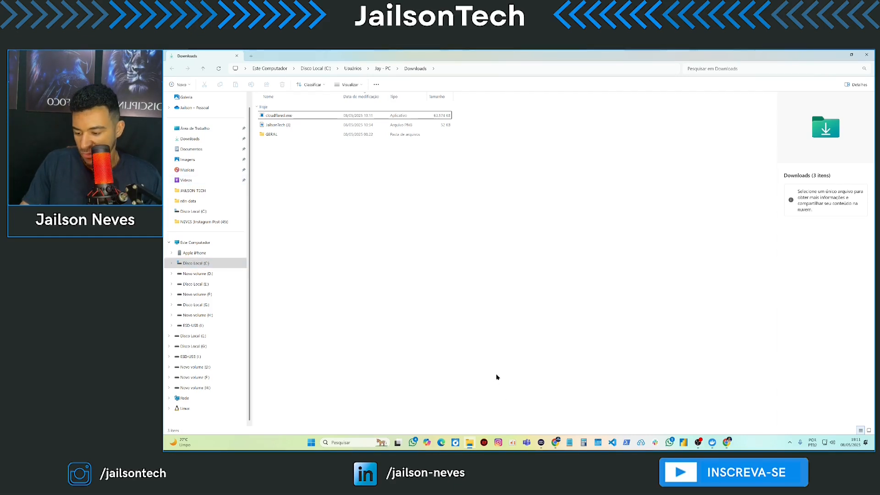
- Run mkdir C:\cloudflared in a new Command Prompt, then minimize the terminal
{"action": "key", "text": "super+r"}
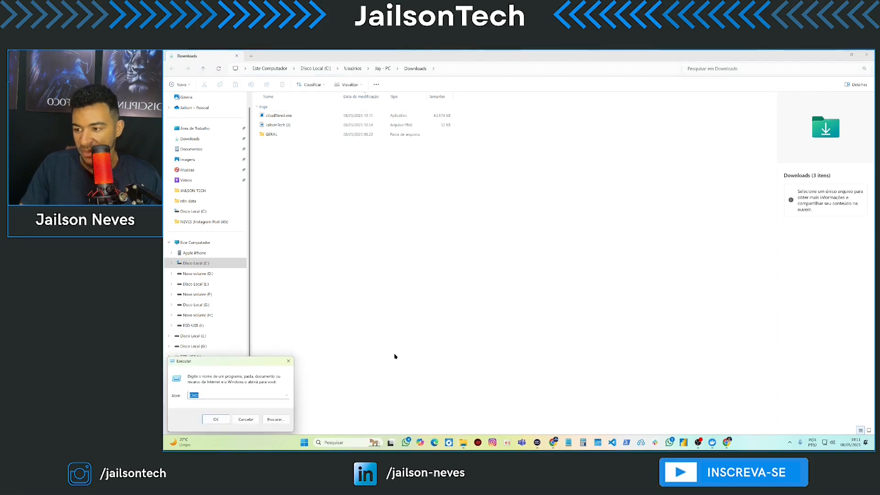
{"action": "left_click", "coordinate": [217, 420]}
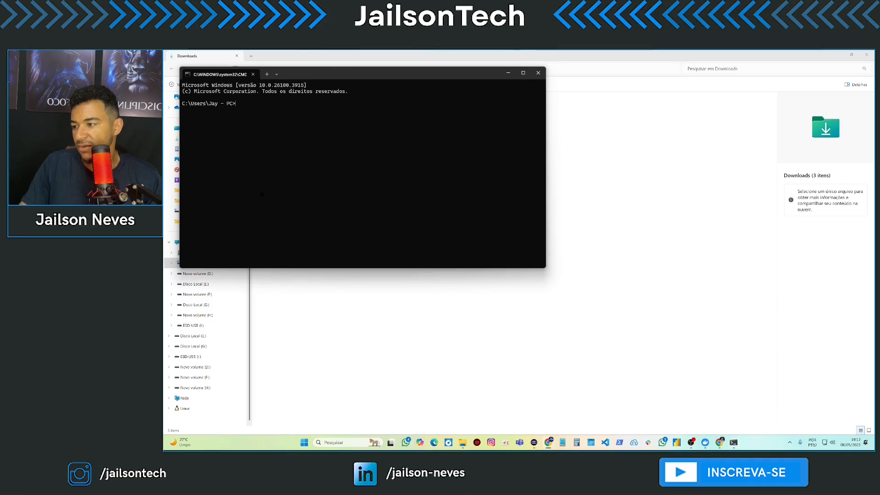
{"action": "type", "text": "m"}
{"action": "type", "text": "kdir C"}
{"action": "type", "text": ":z"}
{"action": "type", "text": "cloudflar"}
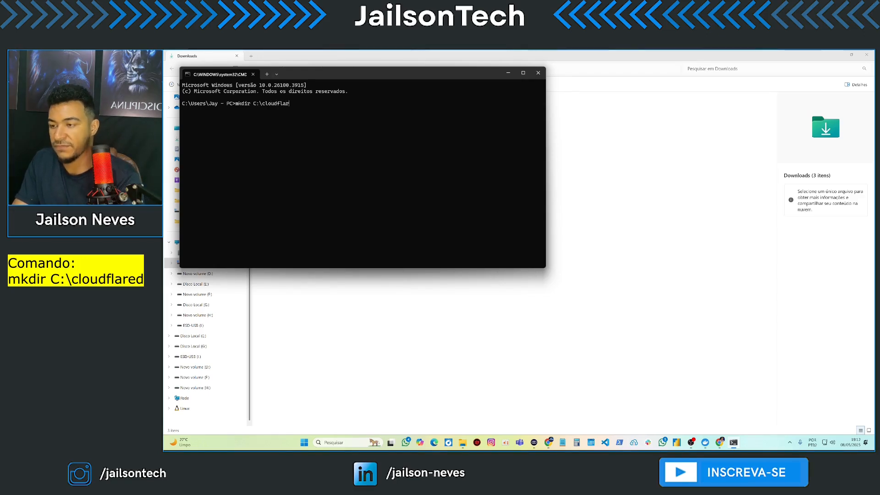
{"action": "type", "text": "ed"}
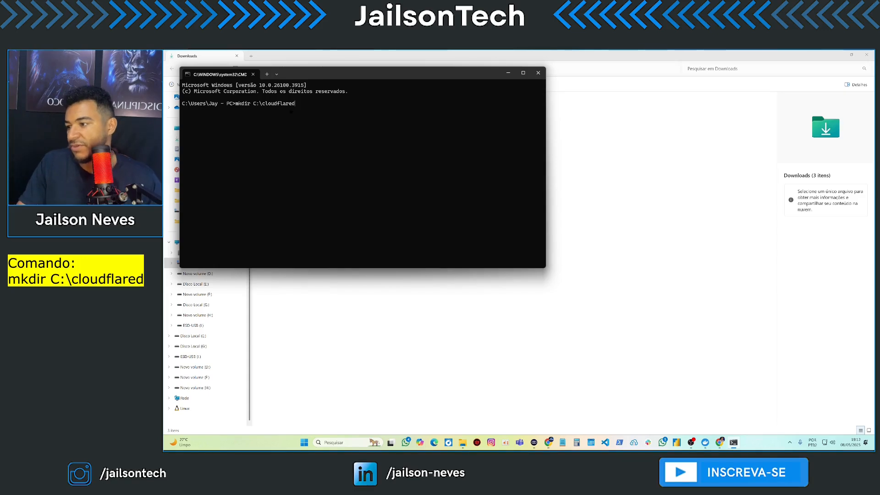
{"action": "key", "text": "Return"}
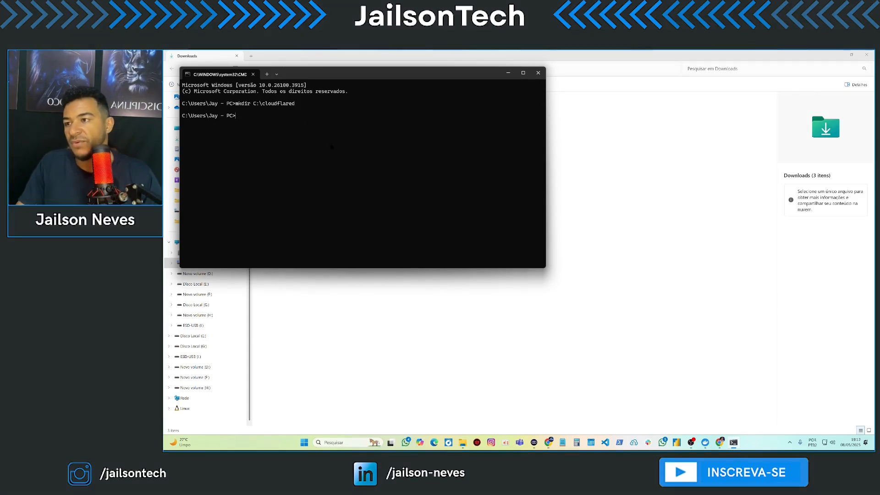
{"action": "left_click", "coordinate": [508, 72]}
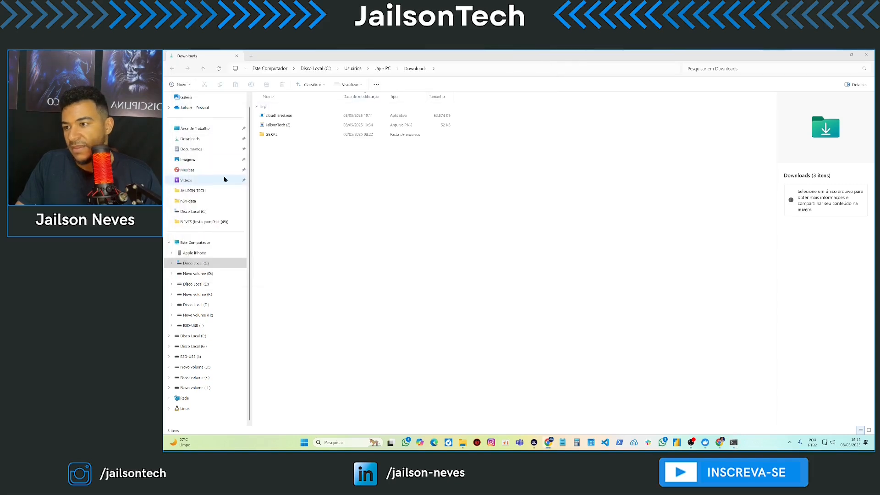
- Cut cloudflared.exe from Downloads and paste it into C:\cloudflared
{"action": "left_click", "coordinate": [196, 263]}
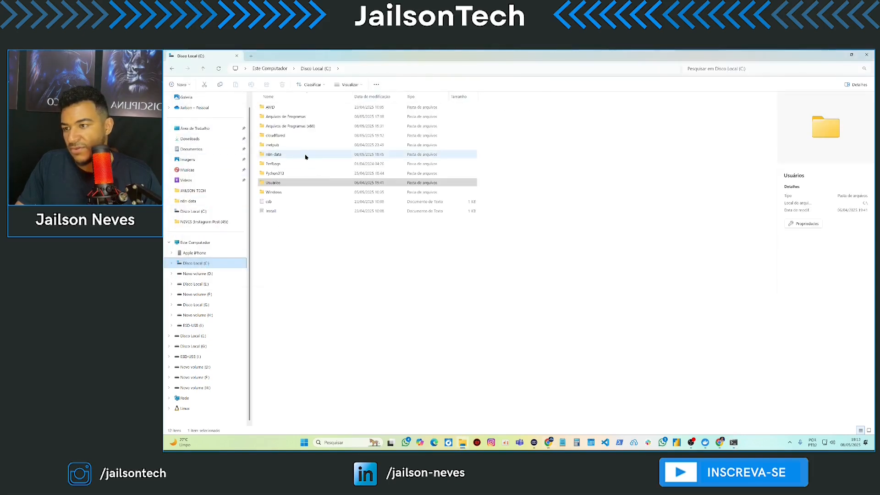
{"action": "double_click", "coordinate": [289, 136]}
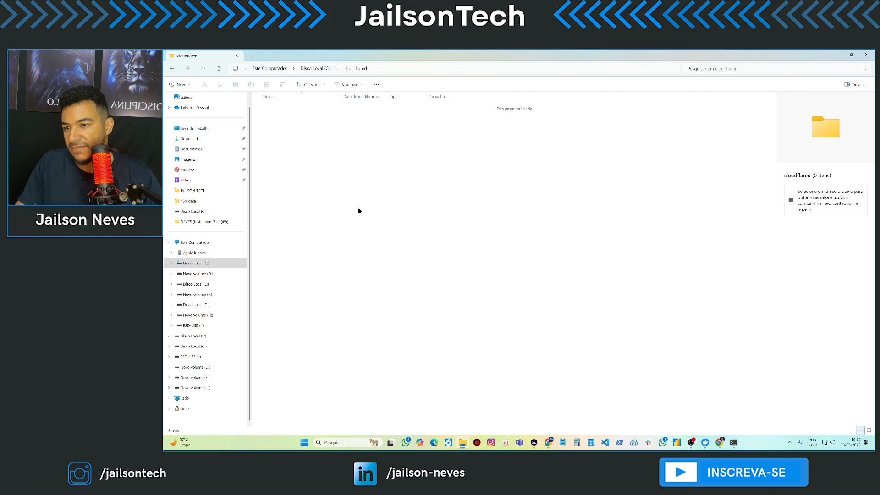
{"action": "left_click", "coordinate": [202, 139]}
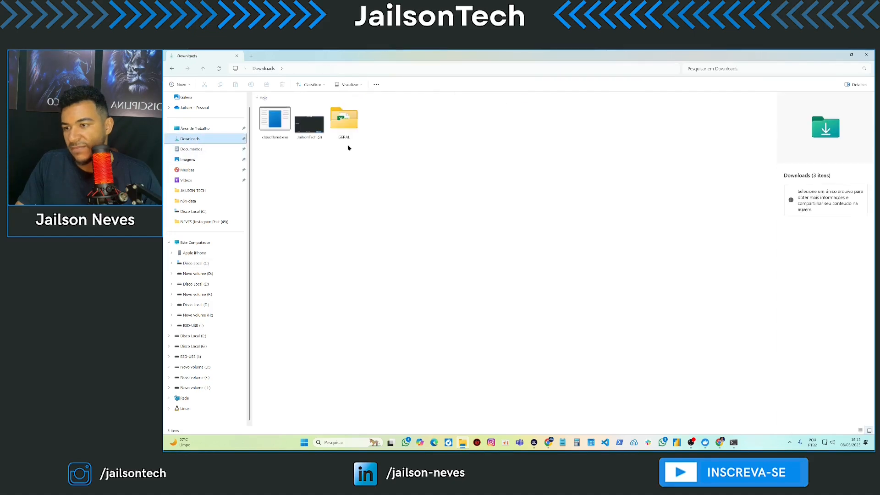
{"action": "left_click", "coordinate": [282, 127]}
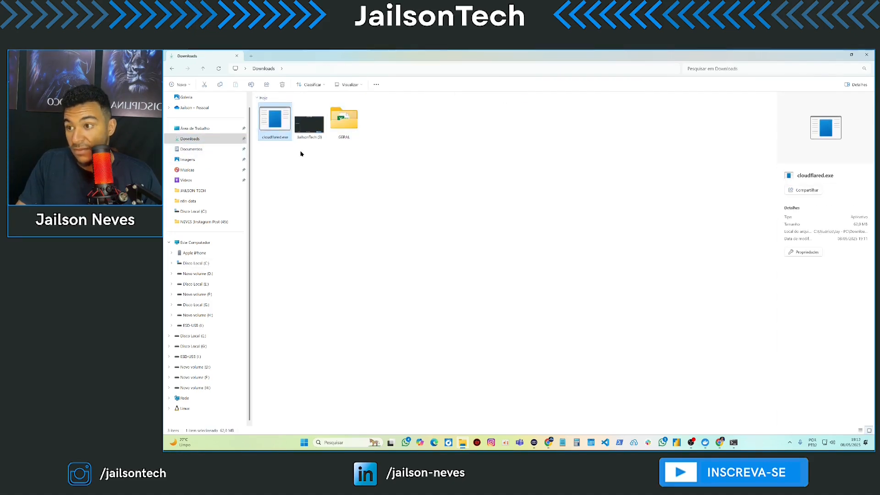
{"action": "key", "text": "ctrl+x"}
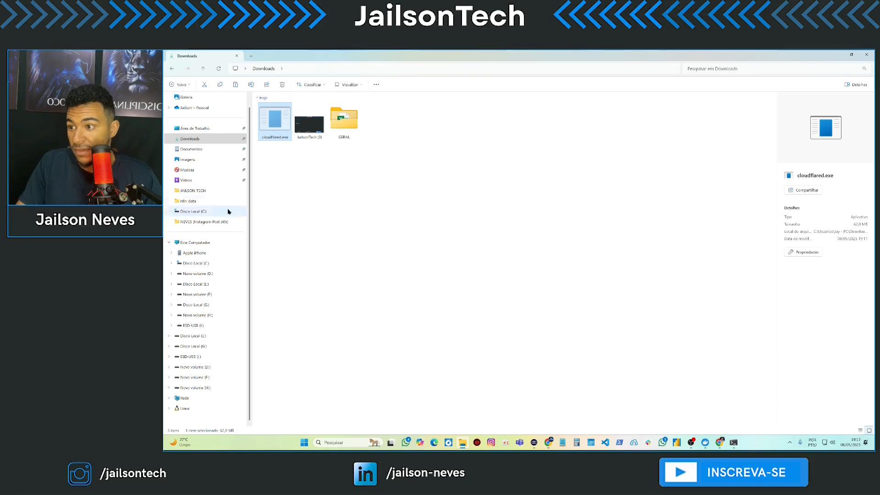
{"action": "left_click", "coordinate": [204, 265]}
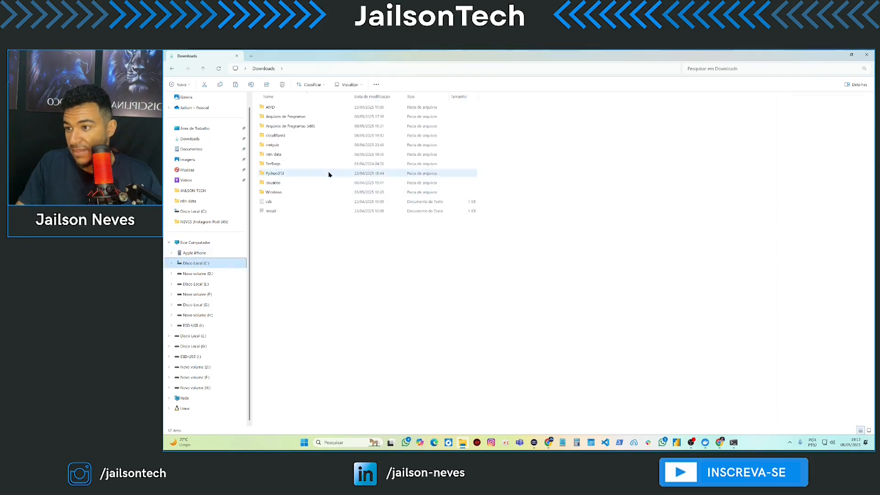
{"action": "left_click", "coordinate": [285, 136]}
{"action": "double_click", "coordinate": [284, 136]}
{"action": "key", "text": "ctrl+v"}
{"action": "left_click", "coordinate": [404, 214]}
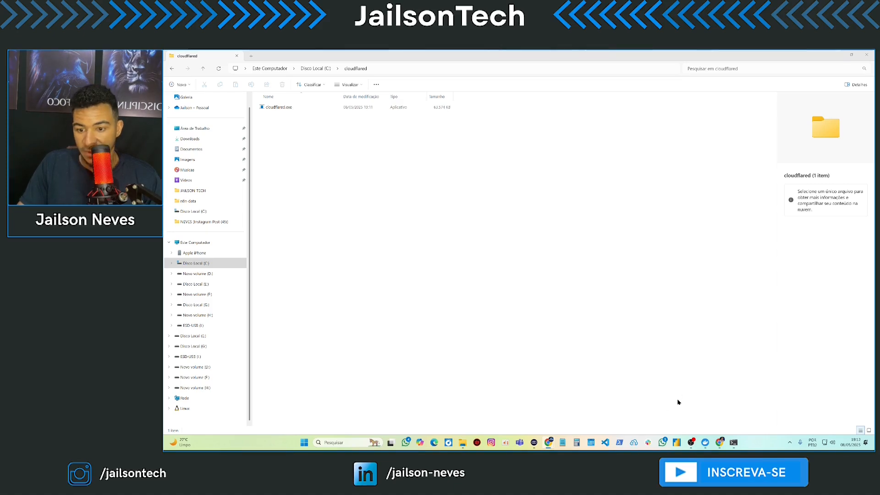
{"action": "left_click", "coordinate": [734, 443]}
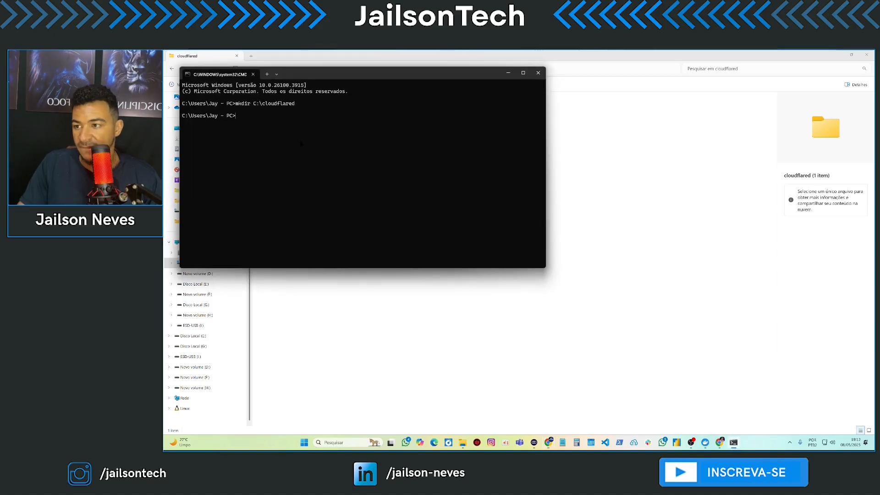
- Run C:\cloudflared\cloudflared.exe --version and confirm it reports 2025.4.2
{"action": "key", "text": "ctrl+v"}
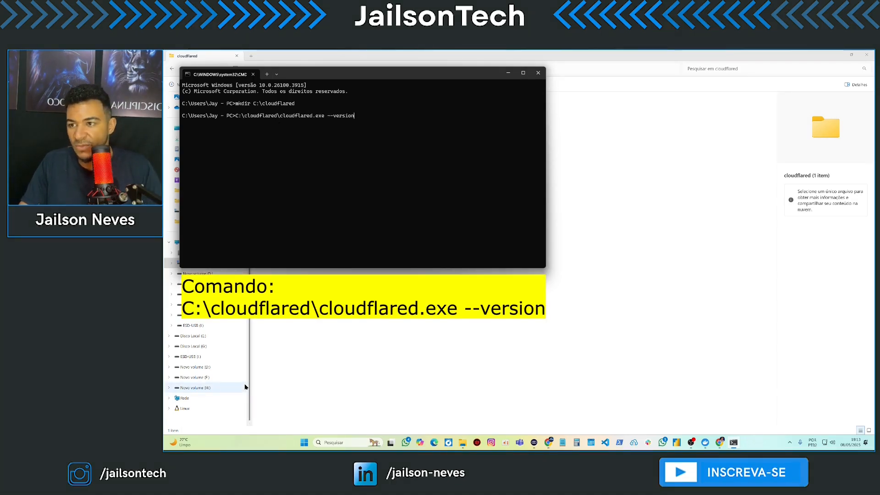
{"action": "key", "text": "Return"}
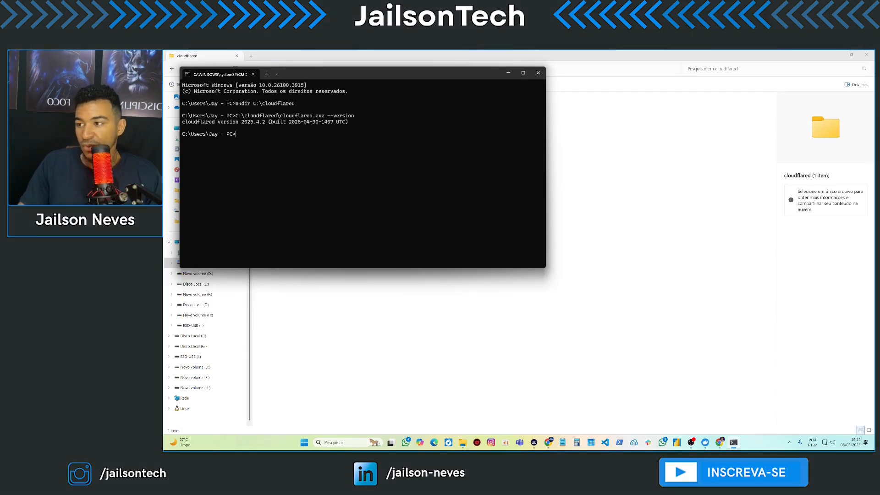
{"action": "left_click", "coordinate": [508, 72]}
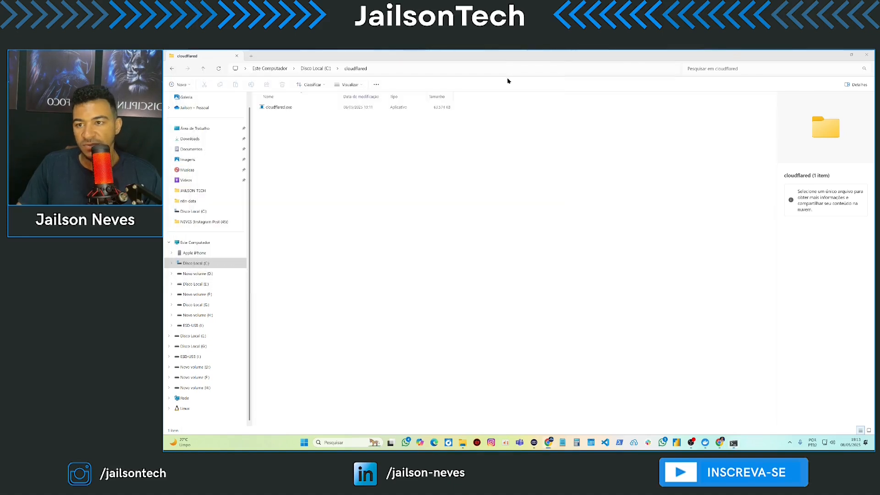
- Close the cloudflared downloads docs tab and switch to the Cloudflare account home listing five domains
{"action": "left_click", "coordinate": [841, 57]}
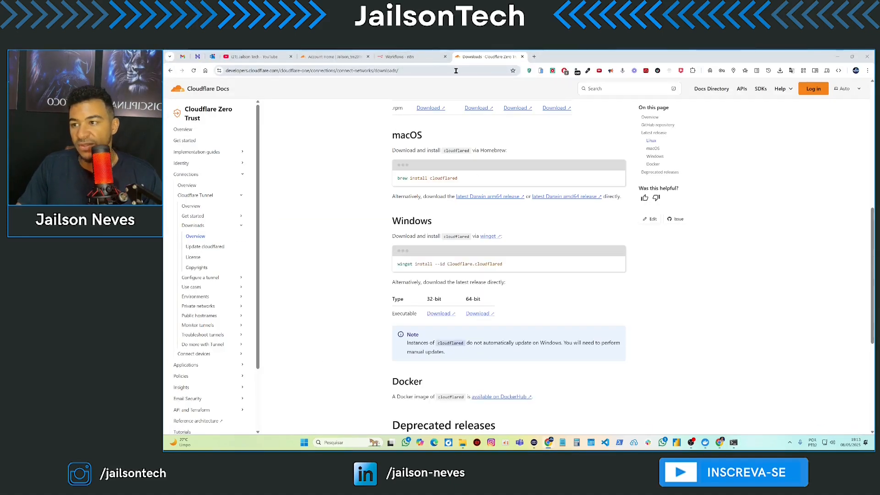
{"action": "left_click", "coordinate": [521, 57]}
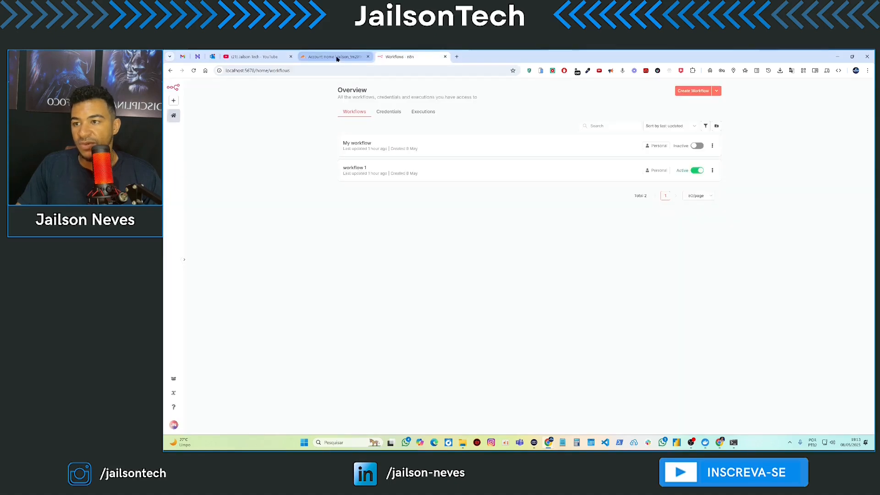
{"action": "left_click", "coordinate": [337, 57]}
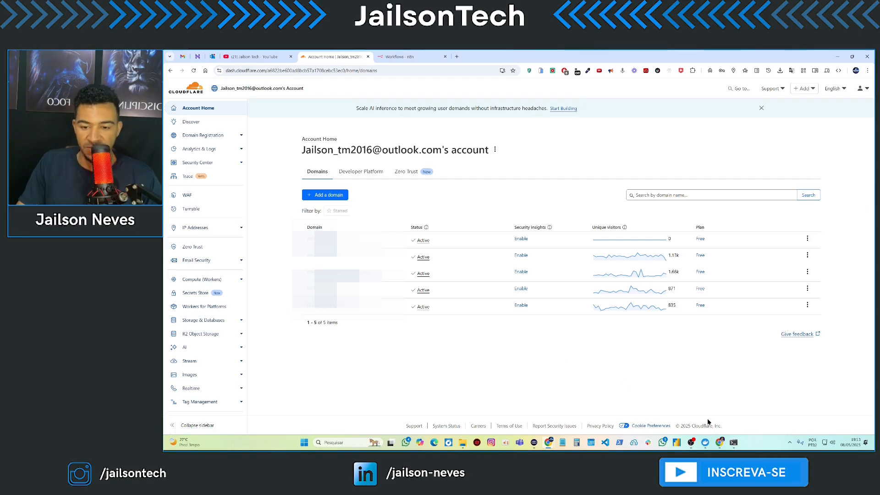
{"action": "left_click", "coordinate": [734, 443]}
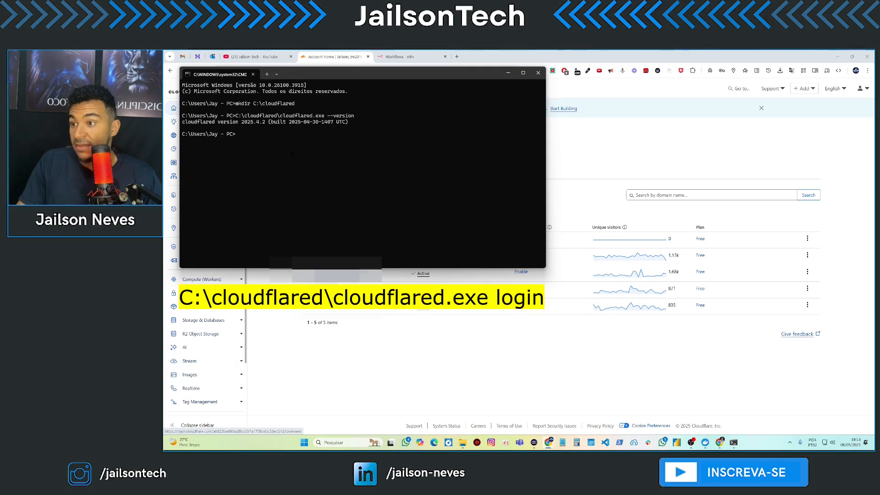
- Run cloudflared.exe login and authorize the chatbotparanegocios.com zone in the browser
{"action": "right_click", "coordinate": [299, 142]}
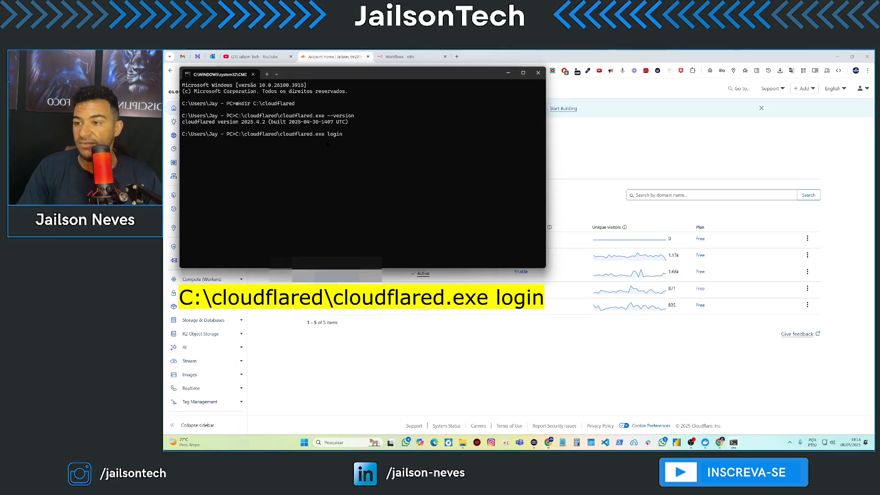
{"action": "key", "text": "Return"}
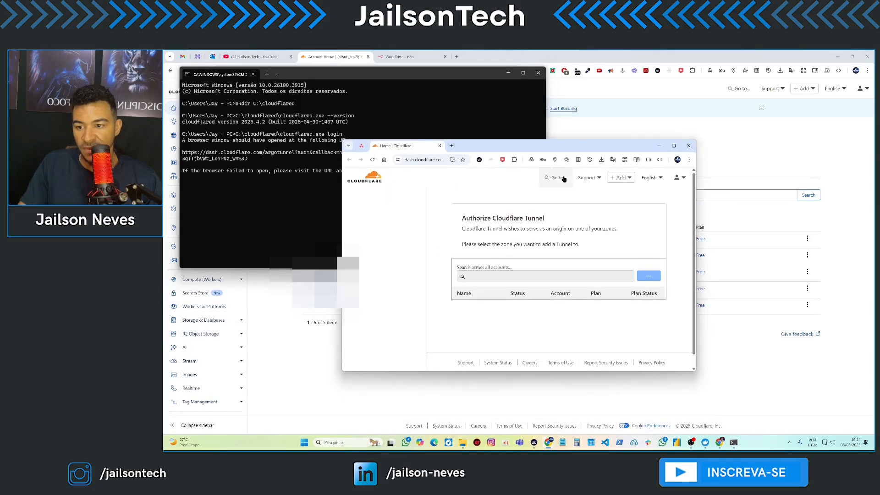
{"action": "left_click", "coordinate": [674, 145]}
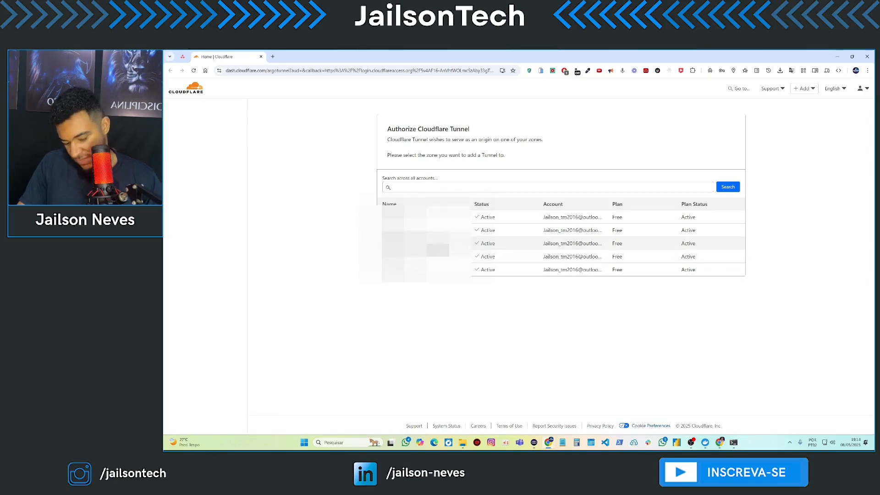
{"action": "left_click", "coordinate": [444, 244]}
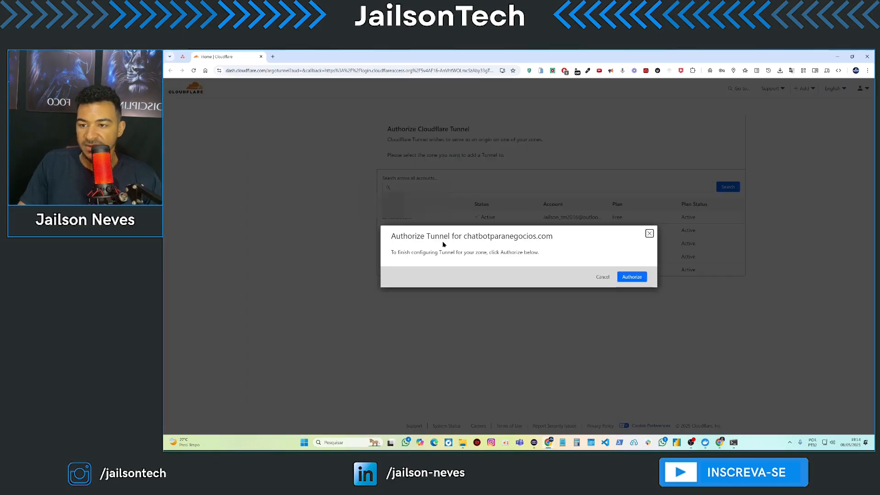
{"action": "left_click", "coordinate": [633, 279]}
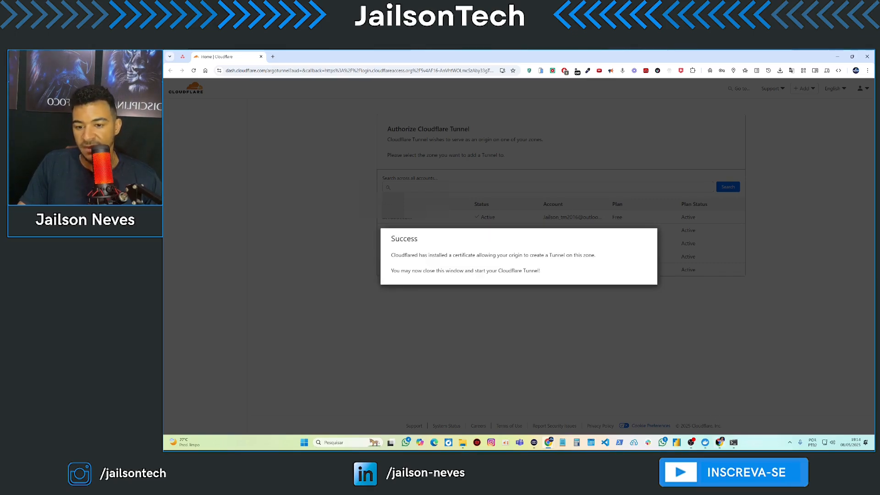
{"action": "left_click", "coordinate": [734, 443]}
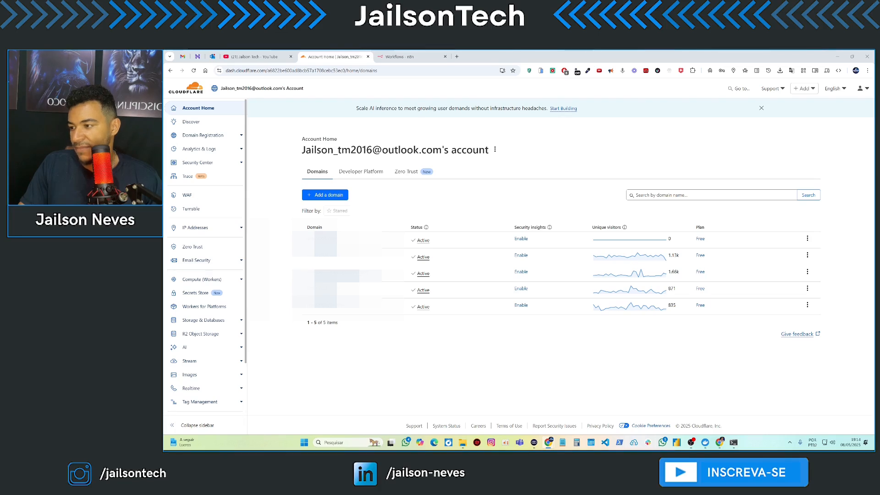
- Run cloudflared.exe tunnel create chatbot-tunel in Command Prompt
{"action": "left_click", "coordinate": [734, 442]}
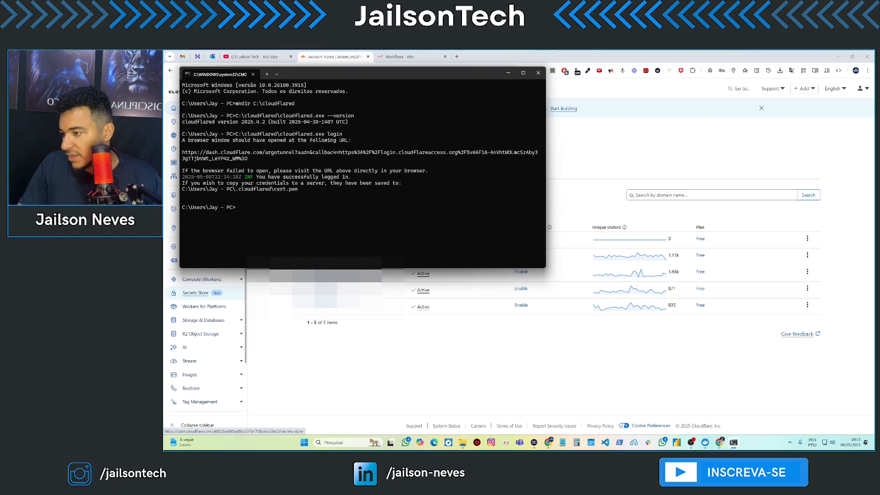
{"action": "right_click", "coordinate": [328, 224]}
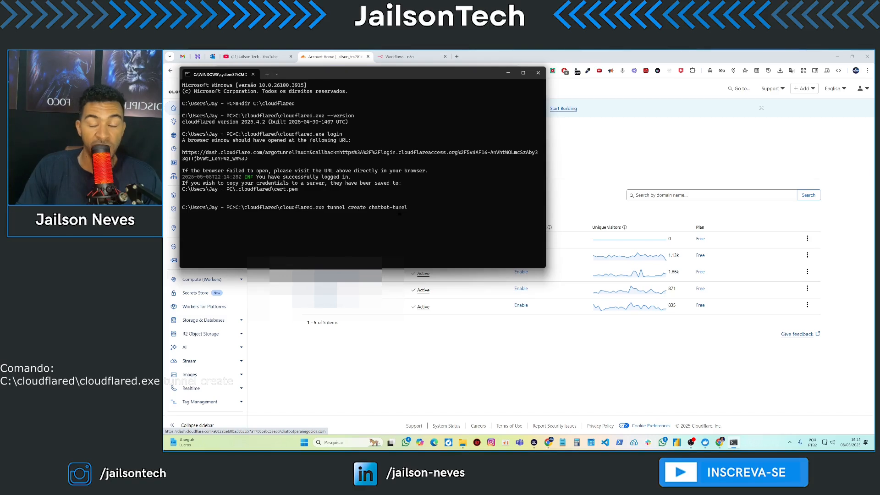
{"action": "key", "text": "Return"}
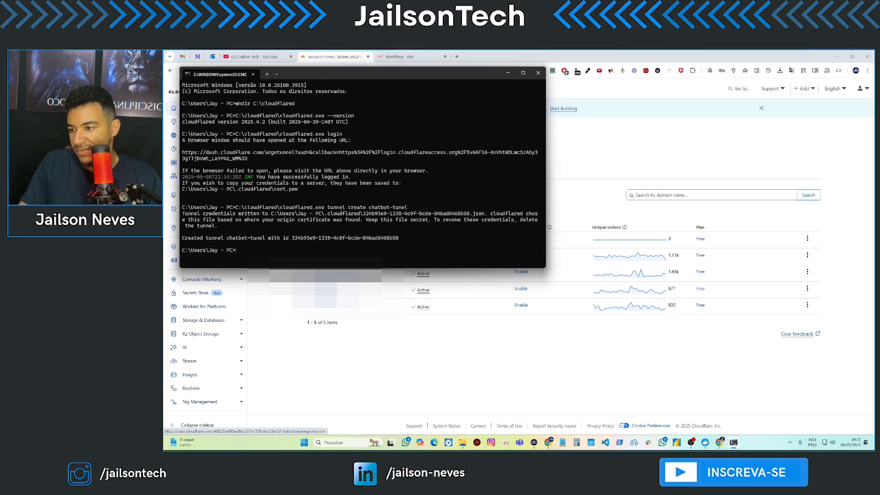
- Copy the new chatbot-tunel tunnel ID from the command output
{"action": "left_click_drag", "start_coordinate": [292, 238], "coordinate": [399, 238]}
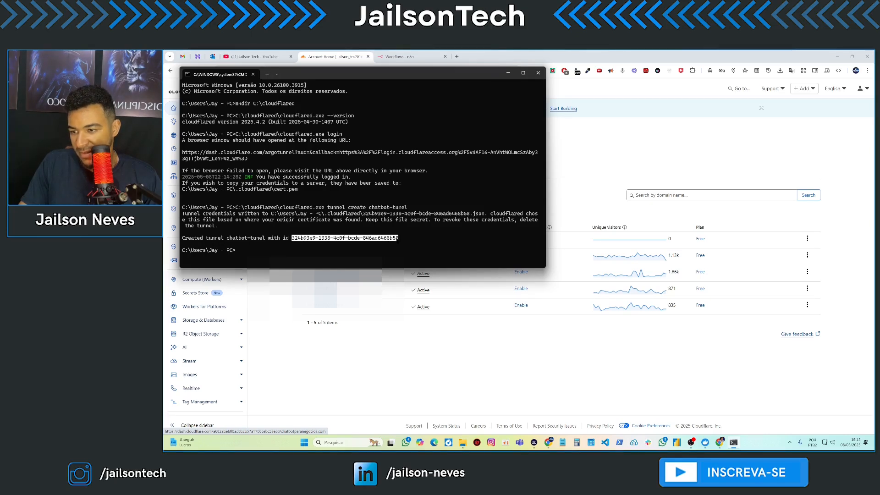
{"action": "key", "text": "ctrl+c"}
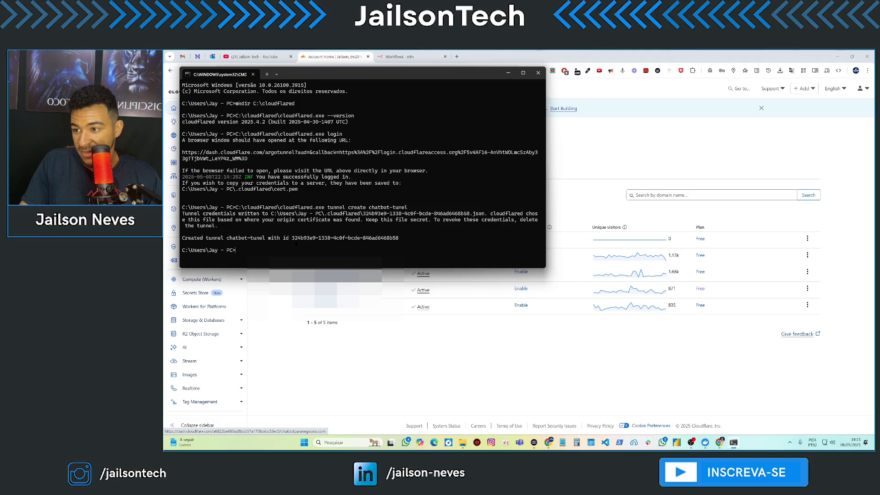
{"action": "left_click_drag", "start_coordinate": [292, 238], "coordinate": [398, 238]}
{"action": "key", "text": "ctrl+c"}
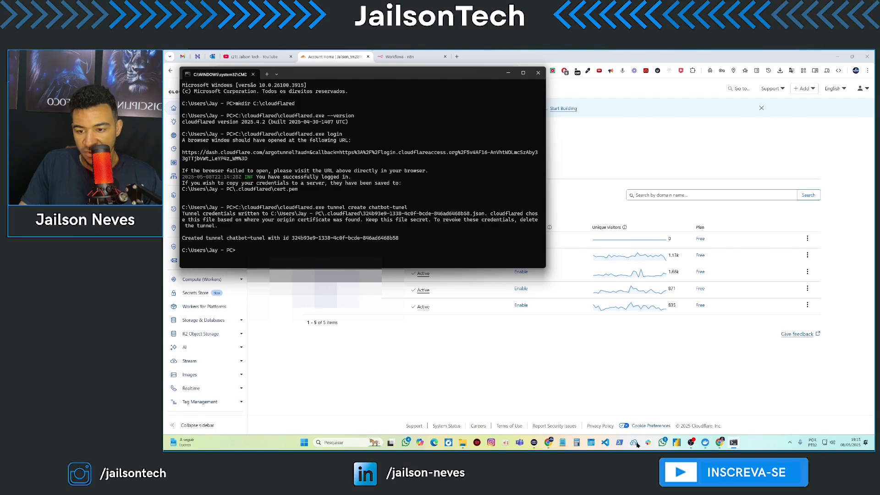
{"action": "left_click", "coordinate": [563, 443]}
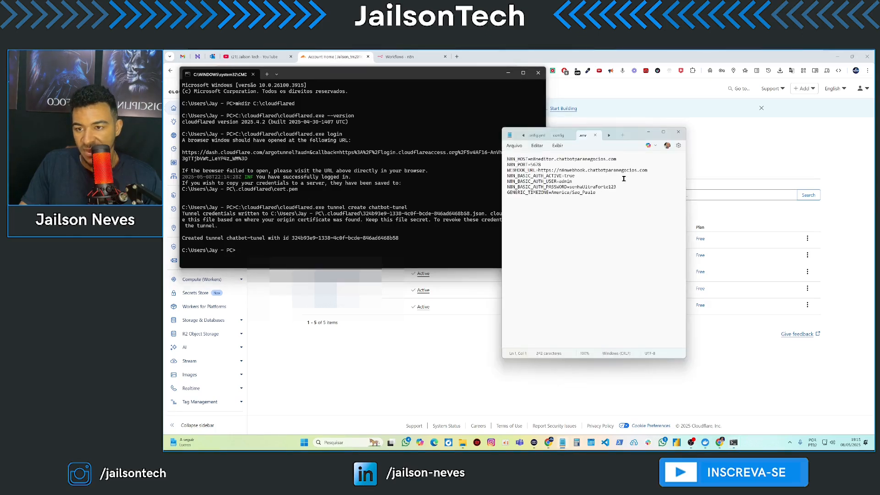
- Paste the copied tunnel ID into a new Notepad tab
{"action": "left_click", "coordinate": [622, 135]}
{"action": "key", "text": "ctrl+v"}
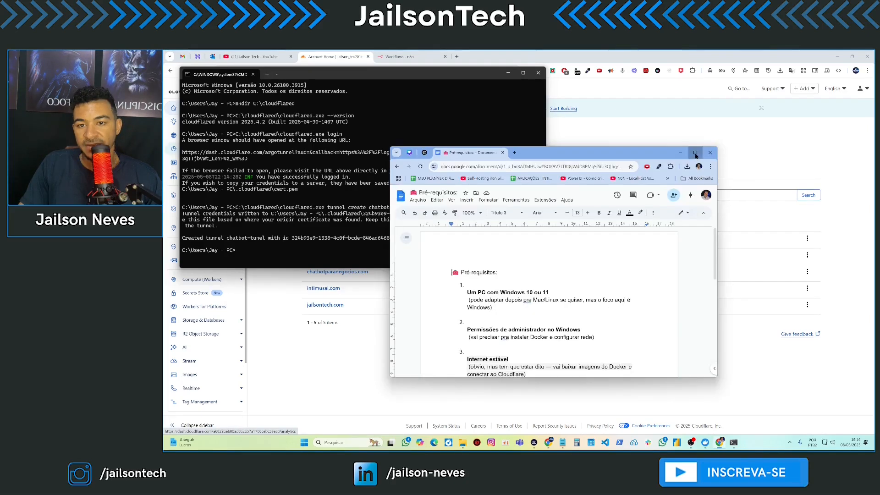
- Copy the tunnel route dns commands for n8neditor and n8nwebhook.chatbotparanegocios.com, then maximize Command Prompt
{"action": "left_click", "coordinate": [695, 153]}
{"action": "scroll", "coordinate": [481, 346], "scroll_direction": "down", "scroll_amount": 3}
{"action": "key", "text": "ctrl+z"}
{"action": "left_click", "coordinate": [495, 335]}
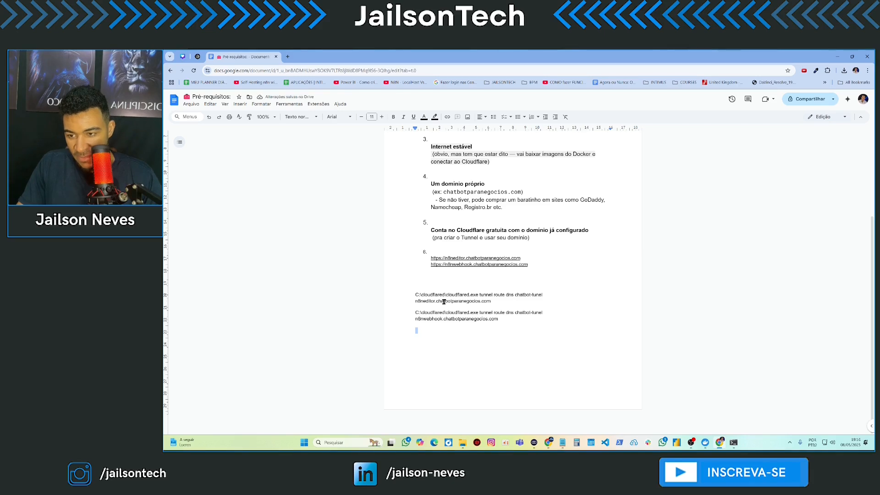
{"action": "left_click_drag", "start_coordinate": [415, 302], "coordinate": [492, 302]}
{"action": "left_click_drag", "start_coordinate": [418, 320], "coordinate": [501, 326]}
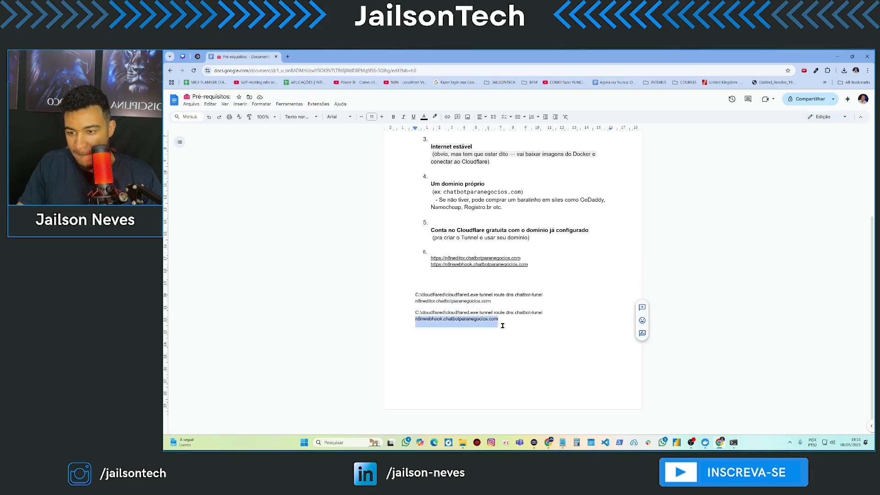
{"action": "left_click", "coordinate": [507, 320]}
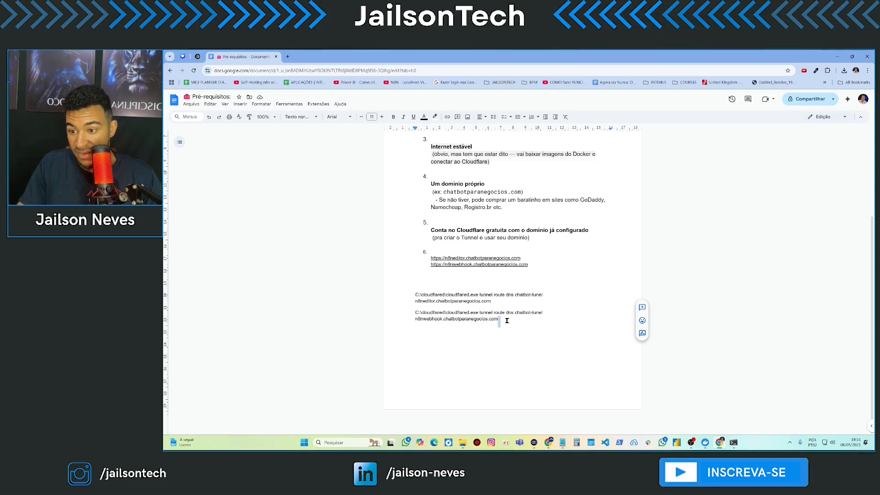
{"action": "left_click", "coordinate": [502, 320]}
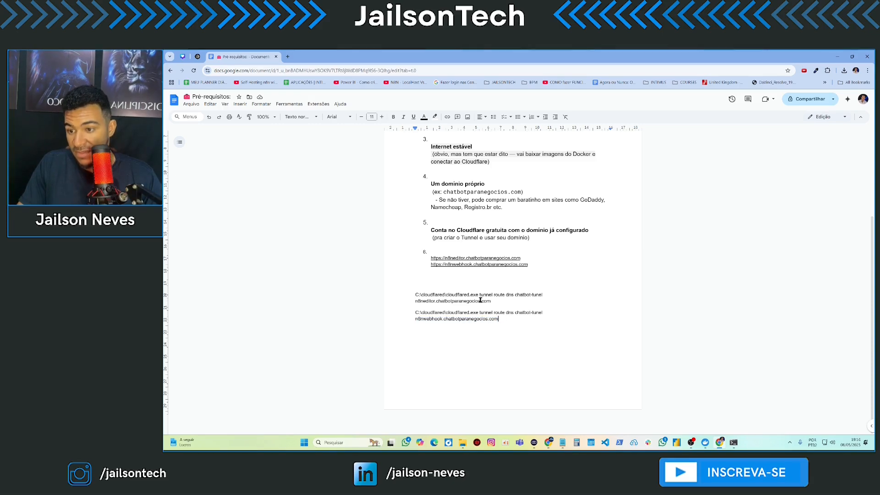
{"action": "left_click", "coordinate": [837, 57]}
{"action": "left_click", "coordinate": [523, 73]}
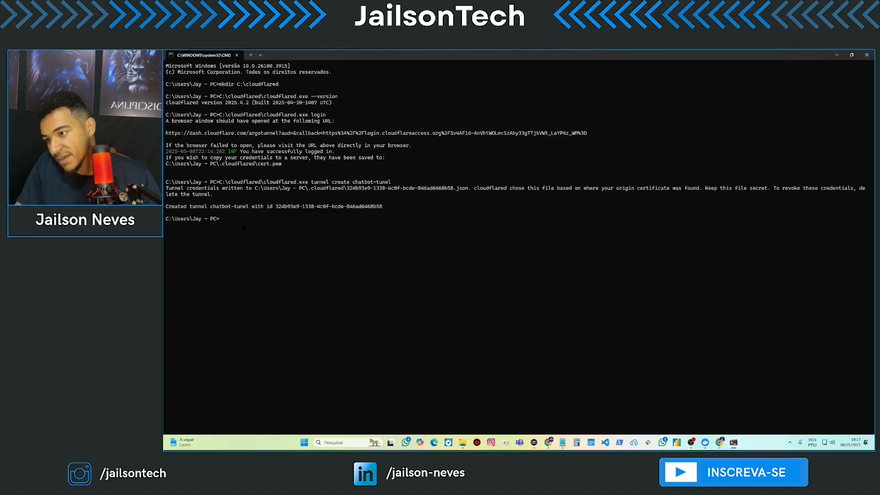
- Paste and run both route dns commands pointing n8neditor and n8nwebhook subdomains at chatbot-tunel
{"action": "key", "text": "ctrl+v"}
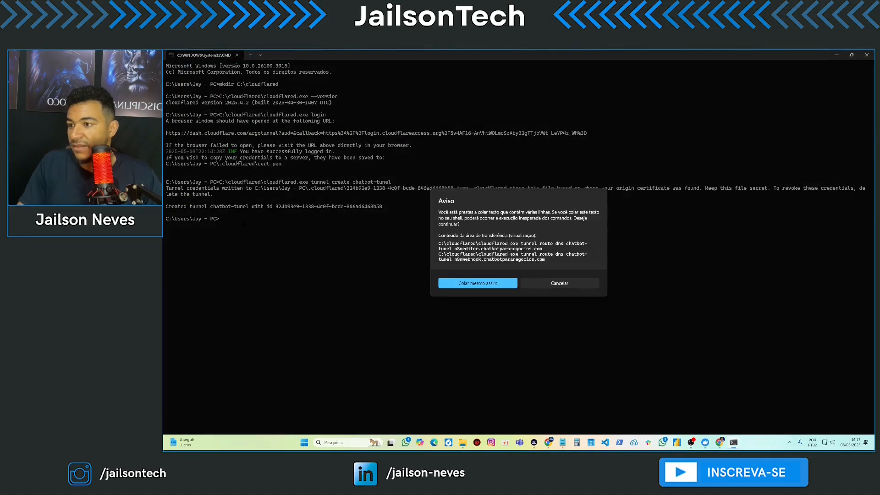
{"action": "left_click", "coordinate": [483, 283]}
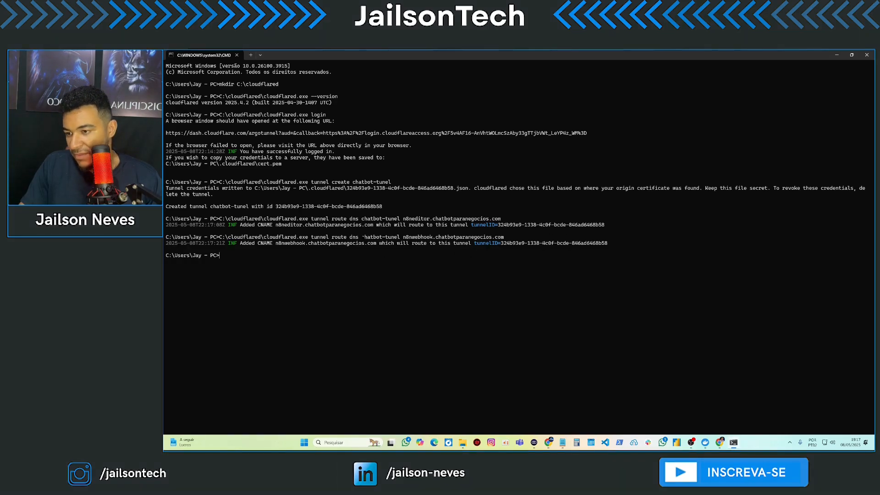
{"action": "left_click_drag", "start_coordinate": [359, 238], "coordinate": [399, 237]}
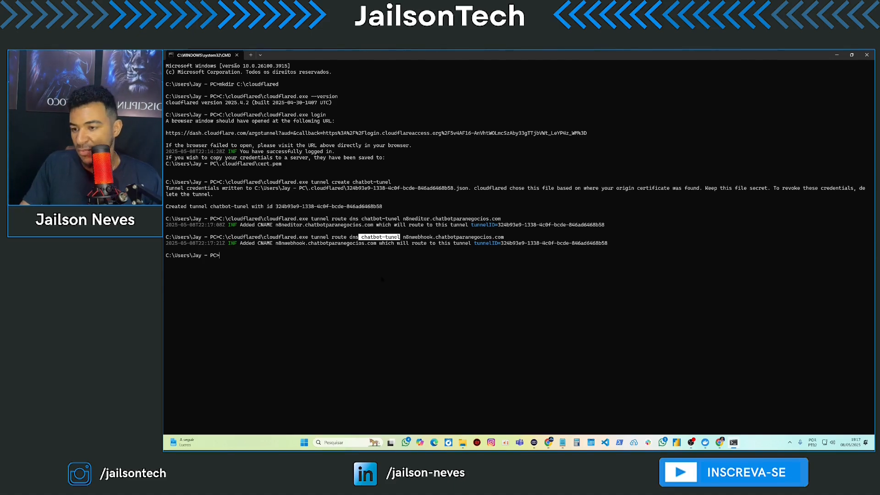
{"action": "left_click", "coordinate": [285, 264]}
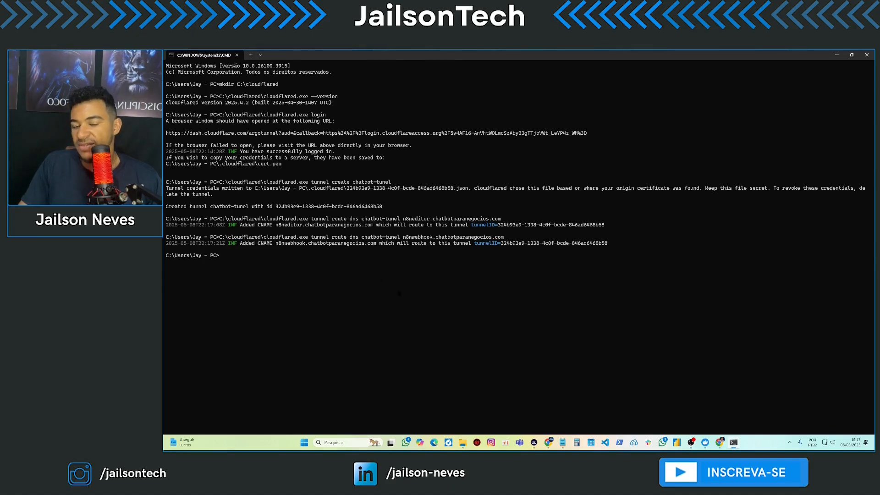
- Run mkdir C:\n8n-data\cloudflared in the terminal, then return to the Cloudflare dashboard
{"action": "left_click", "coordinate": [837, 55]}
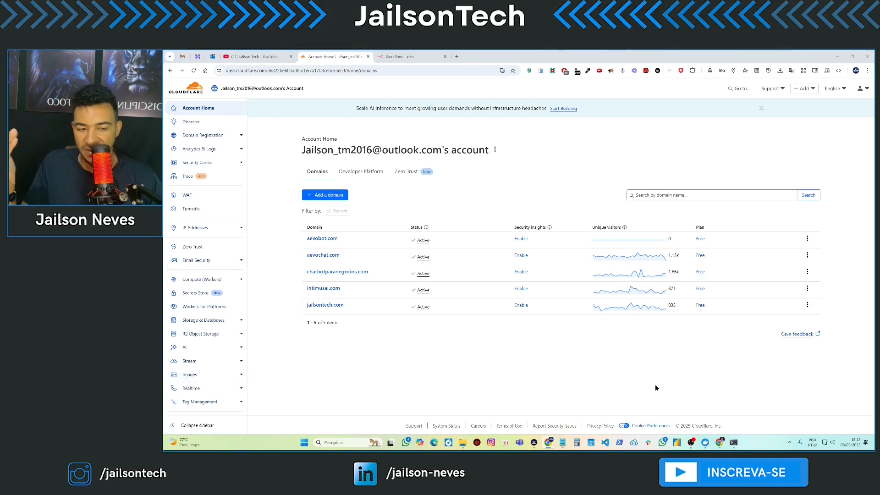
{"action": "left_click", "coordinate": [734, 443]}
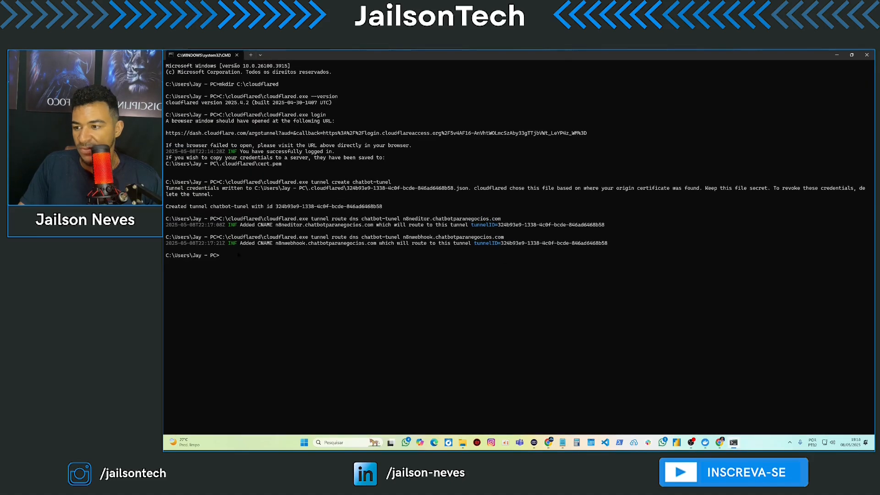
{"action": "key", "text": "ctrl+v"}
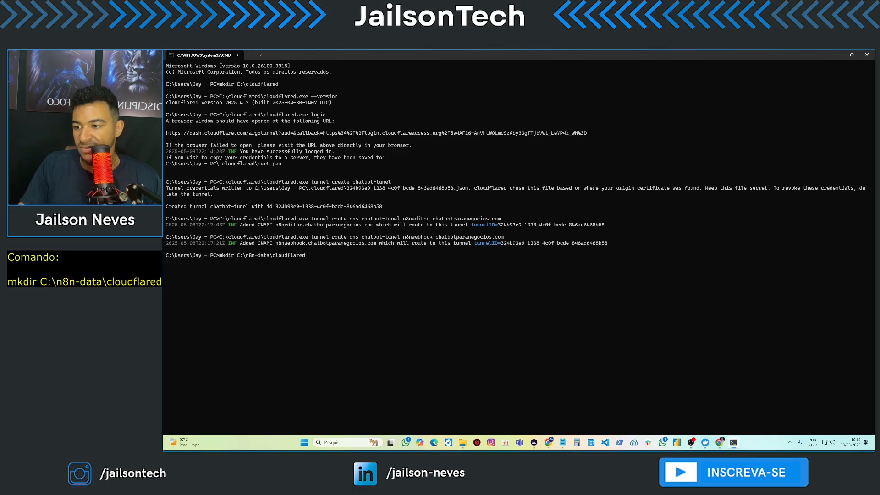
{"action": "key", "text": "Return"}
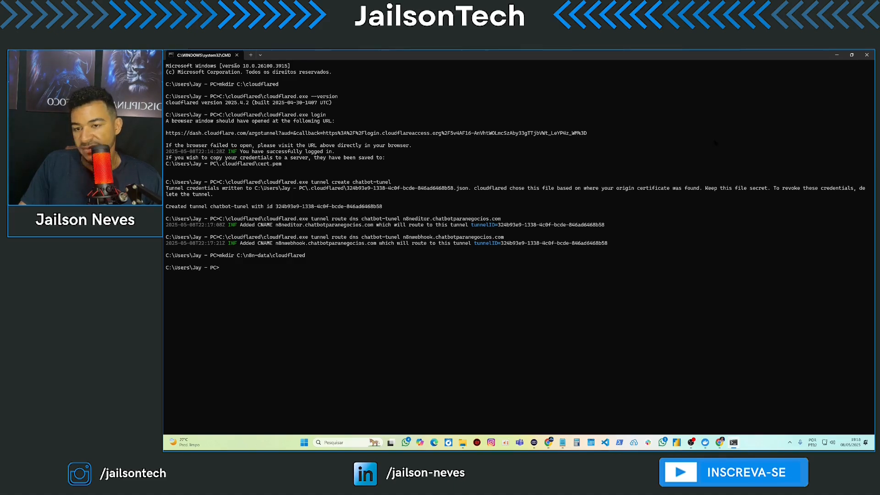
{"action": "key", "text": "alt+Tab"}
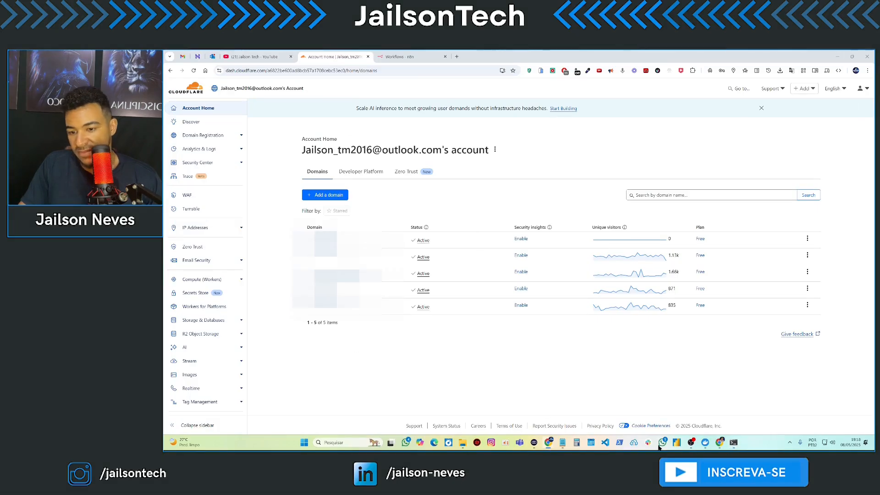
- Browse in File Explorer to the C:\n8n-data\cloudflared folder
{"action": "left_click", "coordinate": [462, 444]}
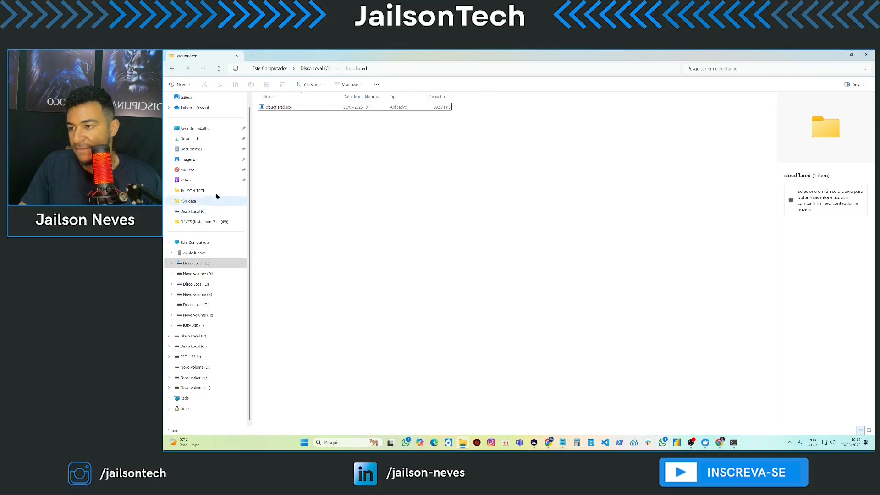
{"action": "left_click", "coordinate": [204, 265]}
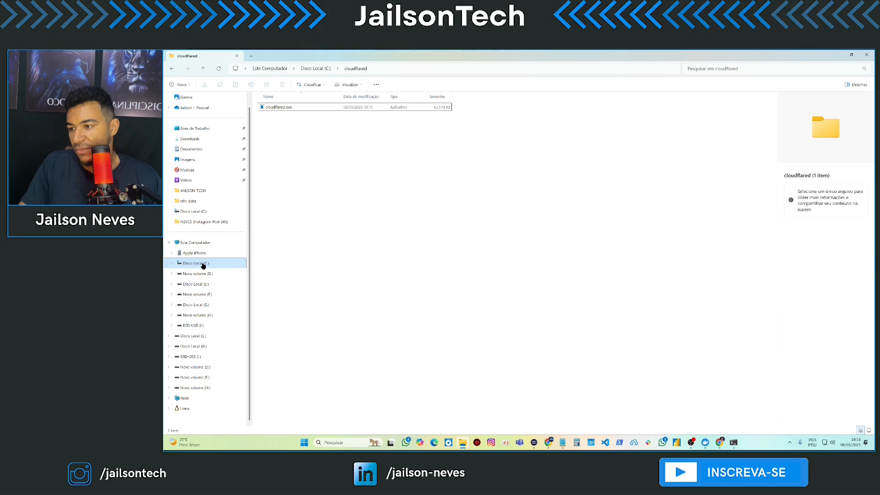
{"action": "double_click", "coordinate": [283, 154]}
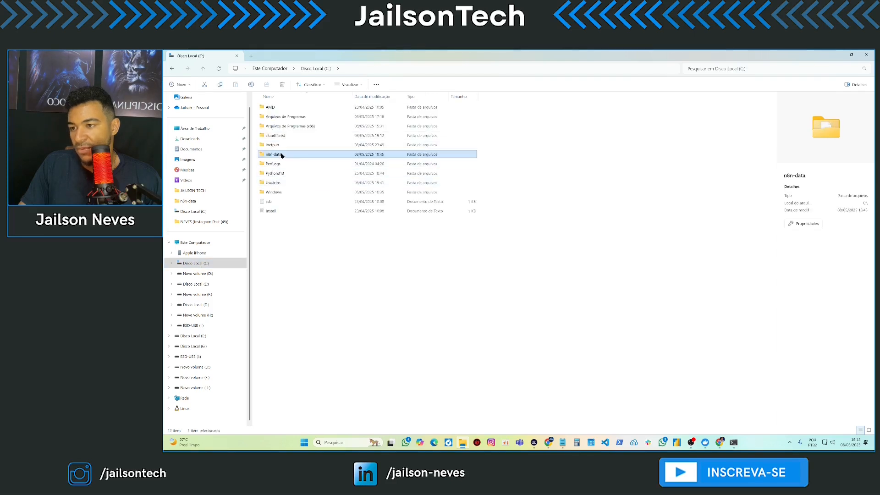
{"action": "double_click", "coordinate": [280, 116]}
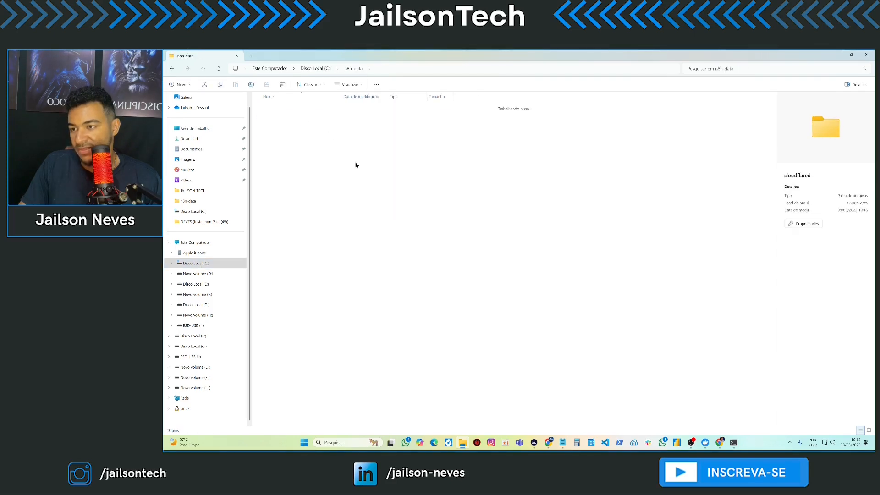
- Create a new blank text document there with its default name and open it in Notepad
{"action": "right_click", "coordinate": [348, 165]}
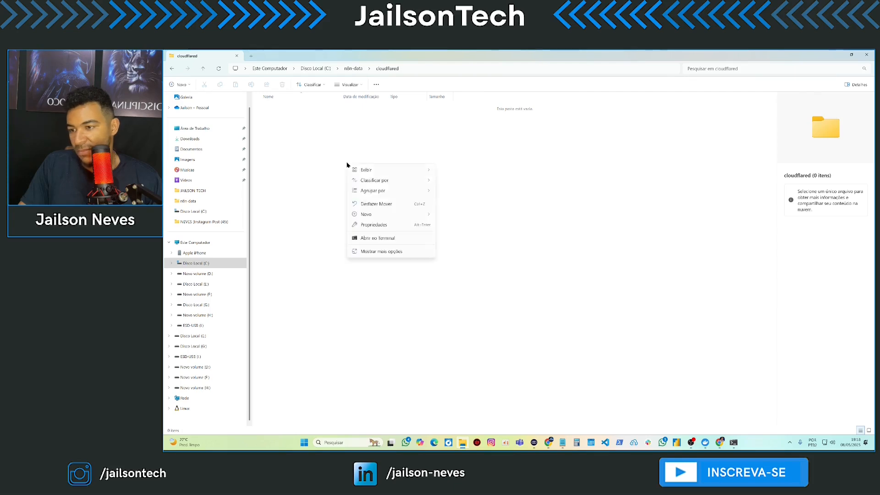
{"action": "mouse_move", "coordinate": [377, 214]}
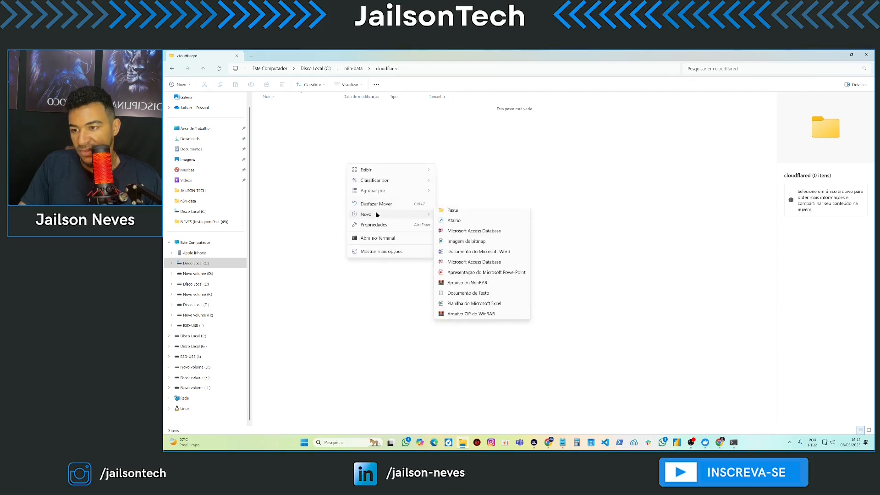
{"action": "left_click", "coordinate": [468, 298]}
{"action": "left_click", "coordinate": [328, 145]}
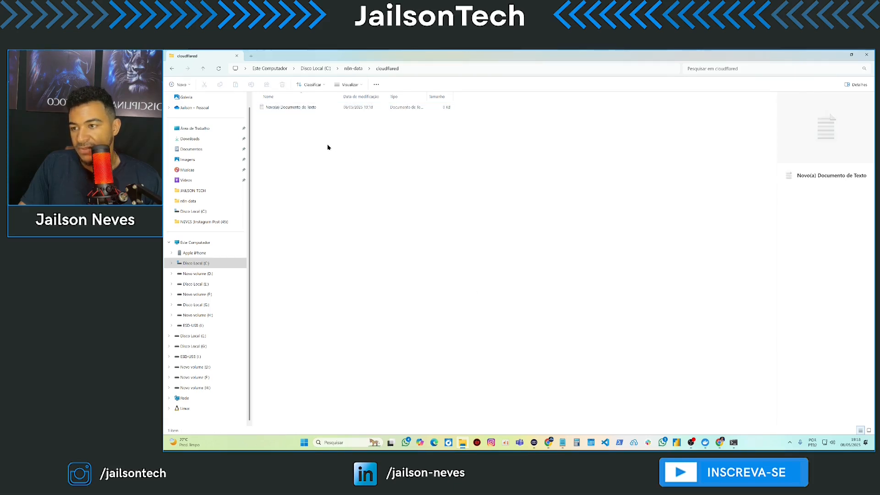
{"action": "left_click", "coordinate": [294, 110]}
{"action": "double_click", "coordinate": [294, 110]}
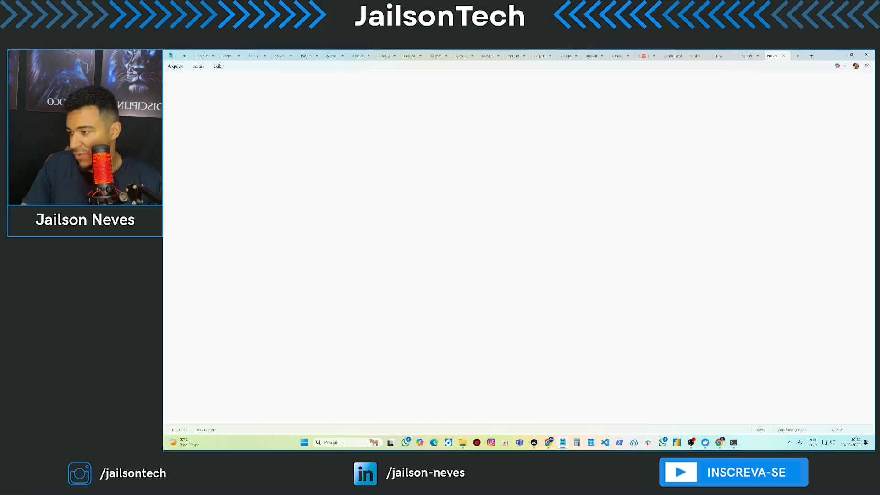
- Paste the tunnel config YAML into Notepad and select the user folder name in the credentials path
{"action": "key", "text": "ctrl+v"}
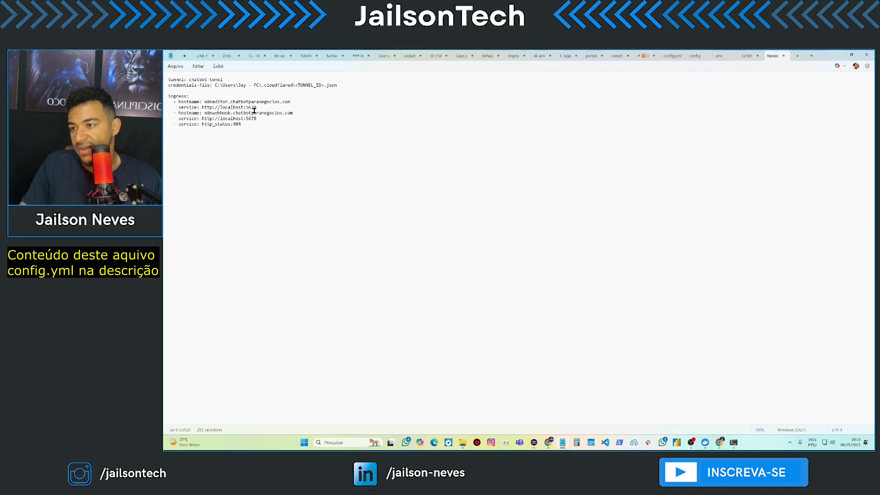
{"action": "left_click_drag", "start_coordinate": [238, 85], "coordinate": [258, 84]}
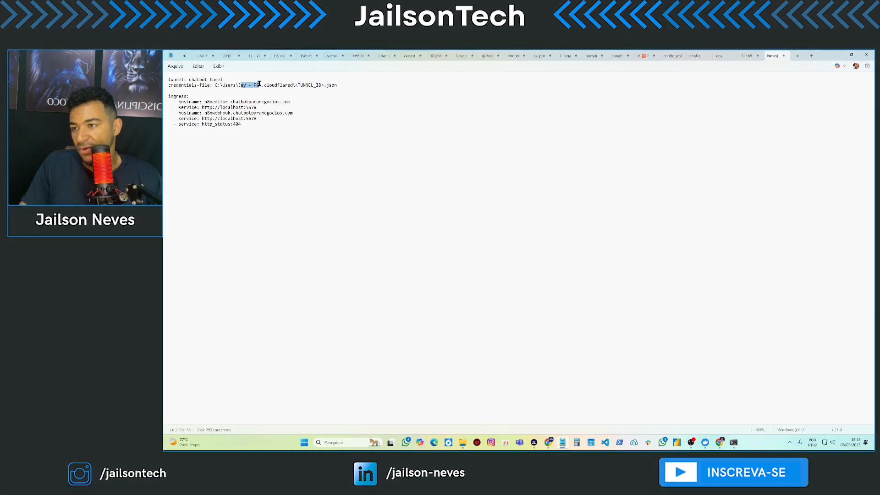
{"action": "left_click", "coordinate": [245, 85]}
{"action": "left_click_drag", "start_coordinate": [256, 84], "coordinate": [262, 84]}
- Check the user folder names under C:\Usuários in File Explorer, then return to the config
{"action": "left_click", "coordinate": [463, 443]}
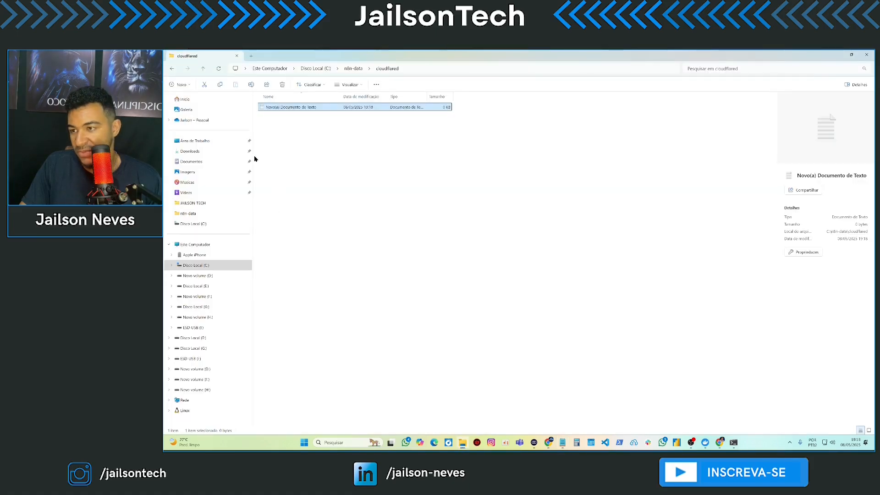
{"action": "left_click", "coordinate": [202, 264]}
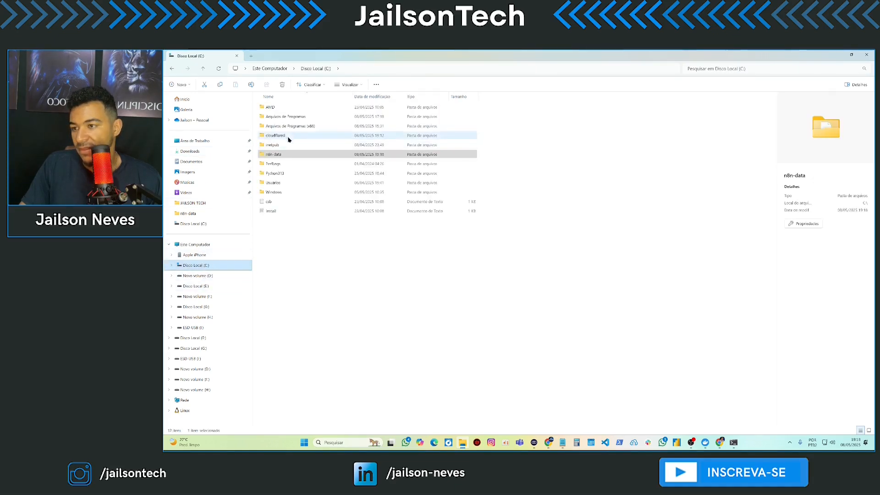
{"action": "double_click", "coordinate": [283, 184]}
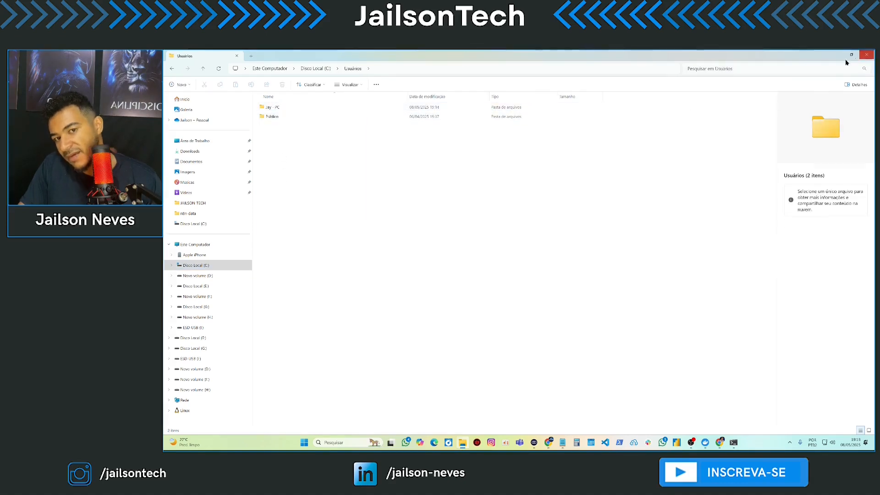
{"action": "left_click", "coordinate": [866, 55]}
{"action": "left_click", "coordinate": [296, 90]}
- Replace the <TUNNEL_ID> placeholder with the real tunnel ID from clipboard history
{"action": "left_click_drag", "start_coordinate": [296, 86], "coordinate": [325, 87]}
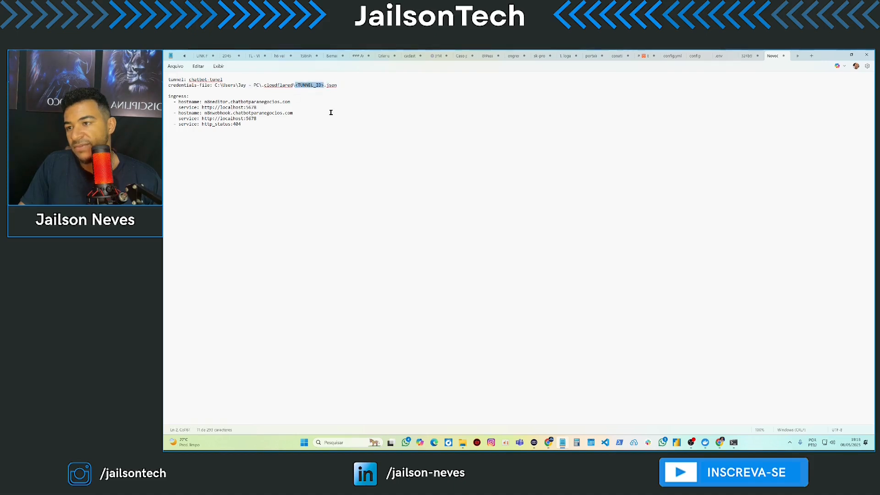
{"action": "key", "text": "BackSpace"}
{"action": "key", "text": "super+v"}
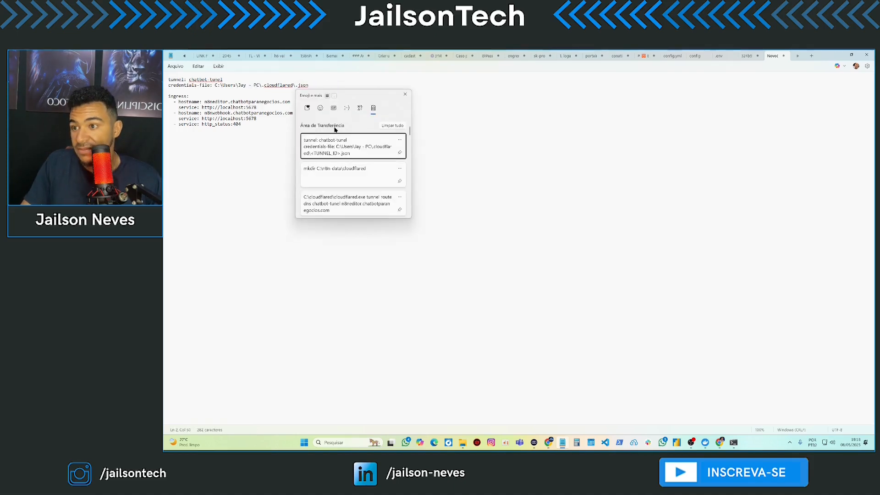
{"action": "scroll", "coordinate": [349, 176], "scroll_direction": "down", "scroll_amount": 3}
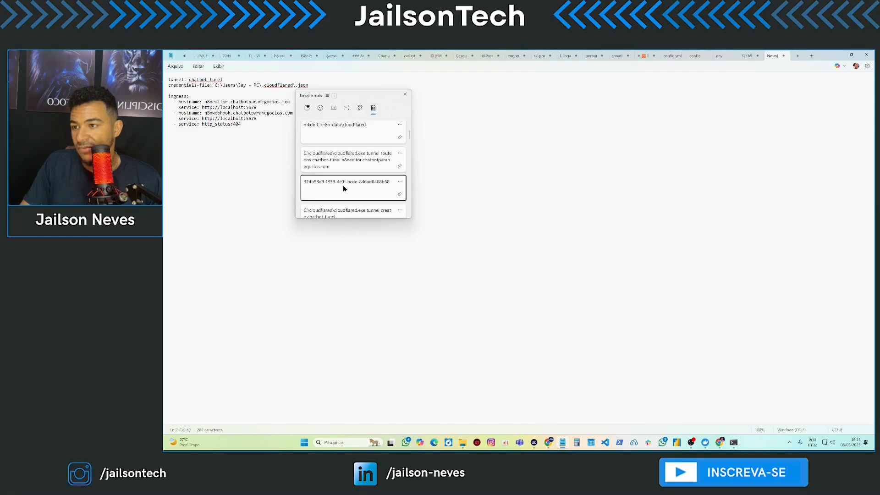
{"action": "left_click", "coordinate": [347, 187]}
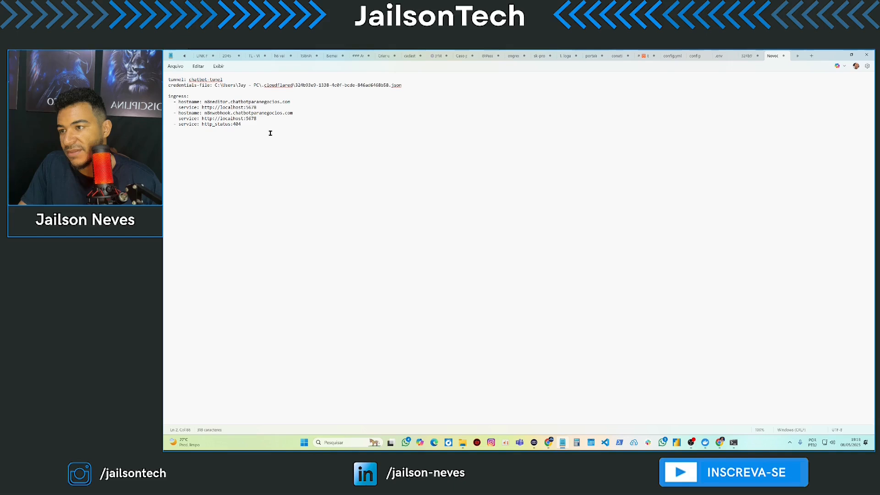
- Review the first hostname rule and start saving the document via Arquivo > Salvar
{"action": "left_click_drag", "start_coordinate": [206, 102], "coordinate": [267, 102]}
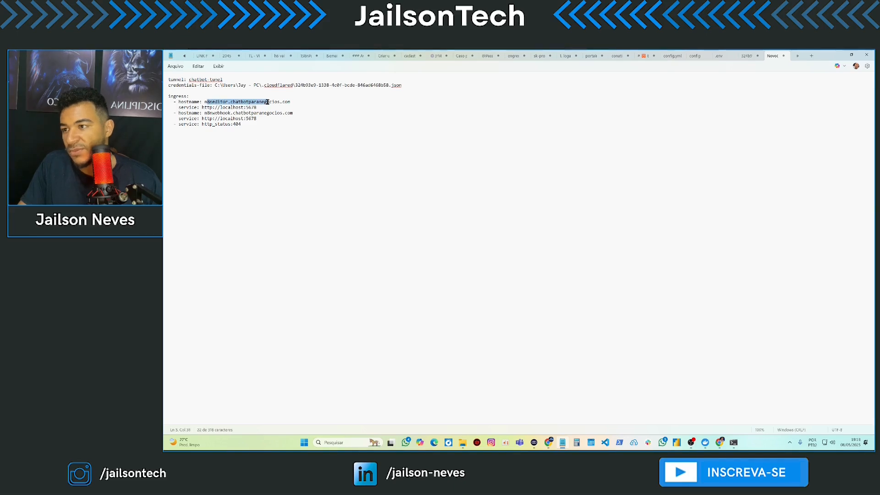
{"action": "left_click", "coordinate": [281, 113]}
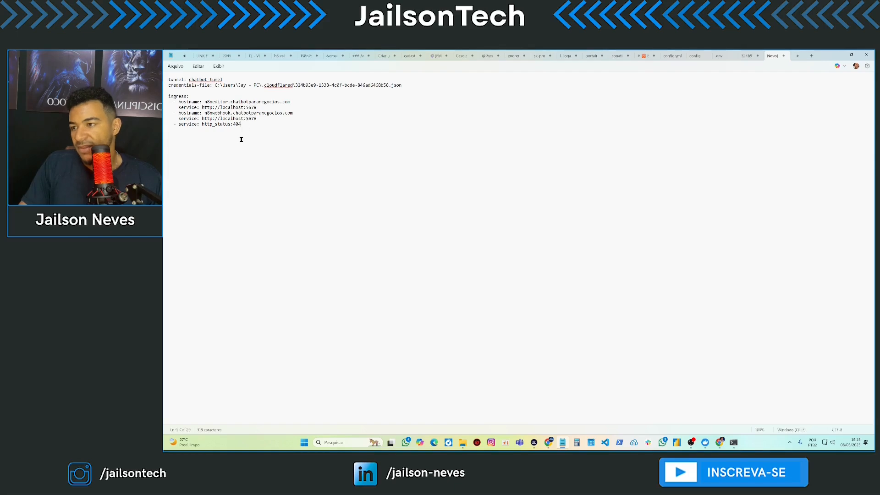
{"action": "left_click", "coordinate": [181, 67]}
{"action": "left_click", "coordinate": [198, 133]}
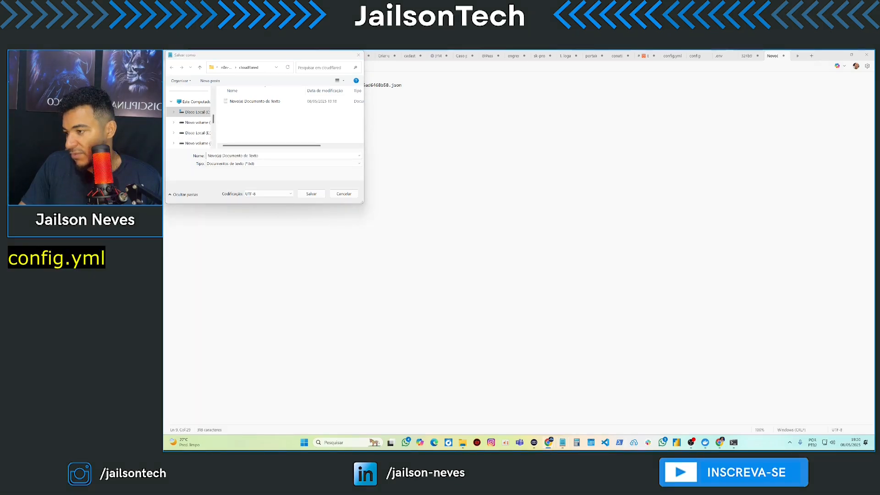
- Save the config as config.yml with file type Todos os arquivos
{"action": "left_click", "coordinate": [270, 157]}
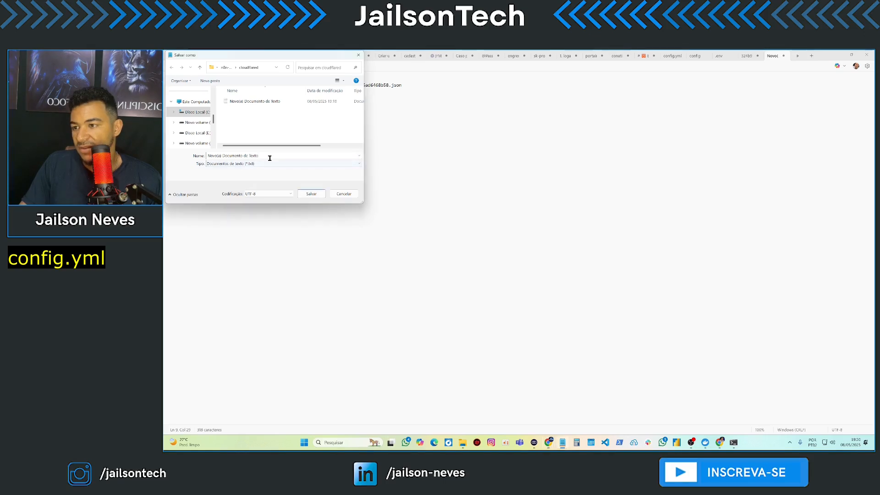
{"action": "key", "text": "ctrl+a"}
{"action": "type", "text": "config.yml"}
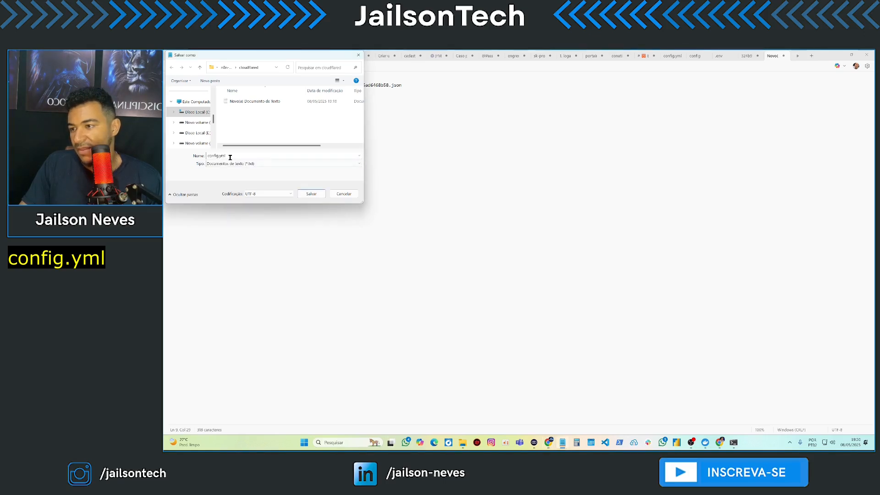
{"action": "left_click", "coordinate": [263, 164]}
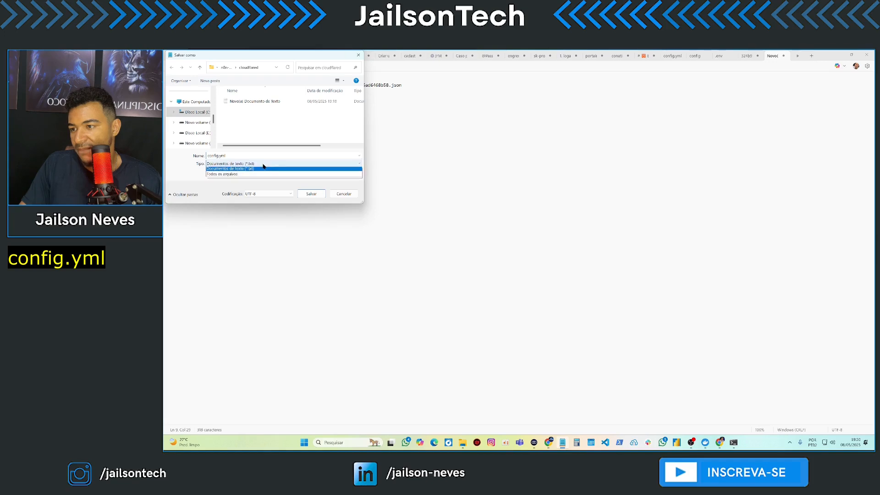
{"action": "left_click", "coordinate": [240, 177]}
{"action": "left_click", "coordinate": [311, 194]}
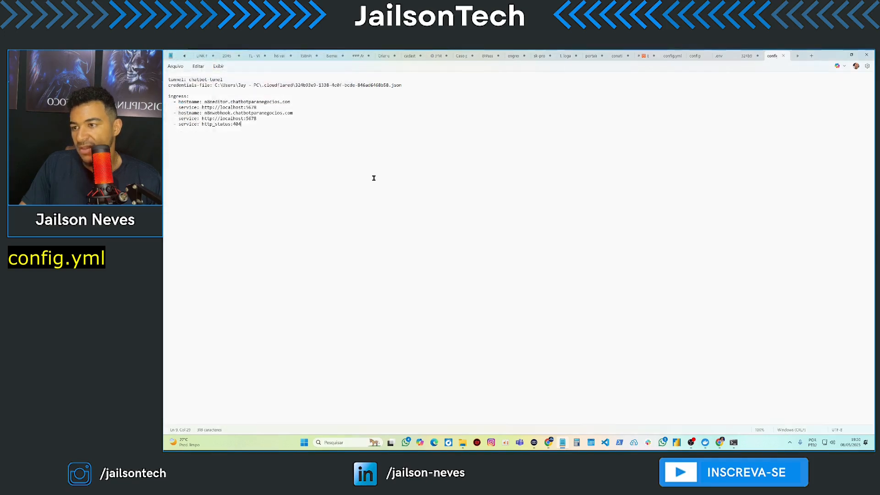
- Permanently delete the leftover empty text document from C:\n8n-data\cloudflared
{"action": "left_click", "coordinate": [867, 55]}
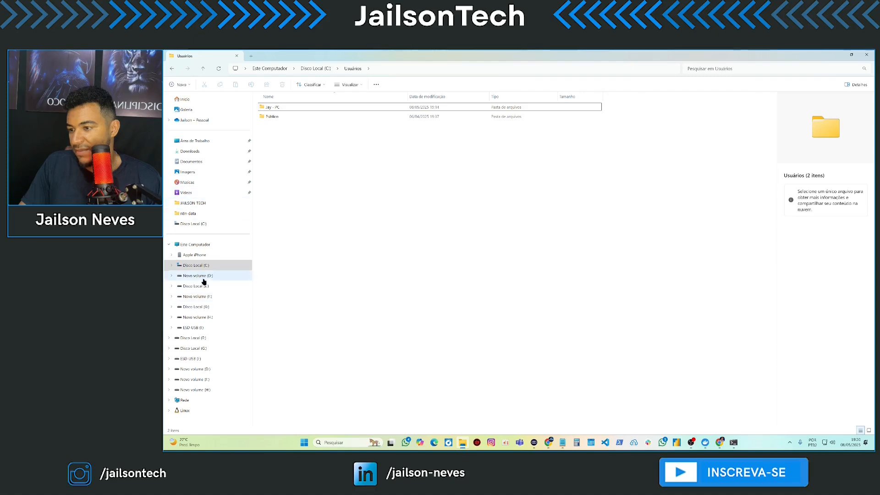
{"action": "left_click", "coordinate": [196, 266]}
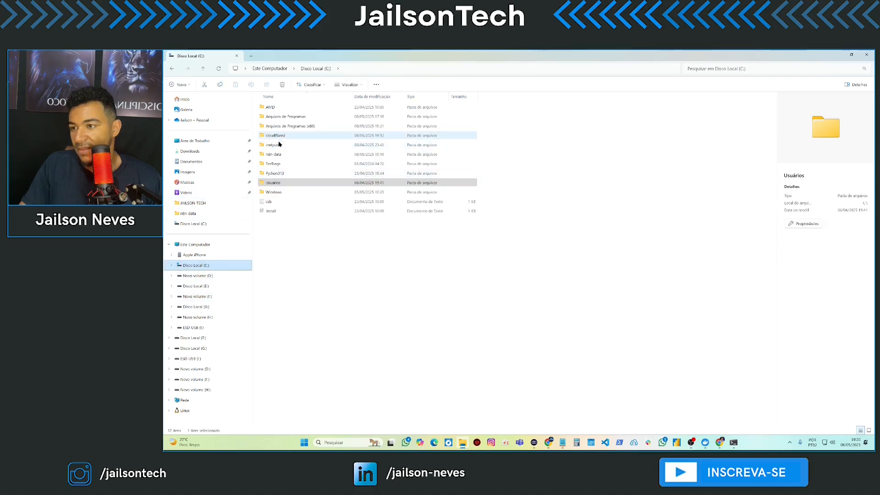
{"action": "double_click", "coordinate": [274, 154]}
{"action": "double_click", "coordinate": [300, 112]}
{"action": "left_click", "coordinate": [290, 117]}
{"action": "key", "text": "shift+Delete"}
{"action": "key", "text": "Return"}
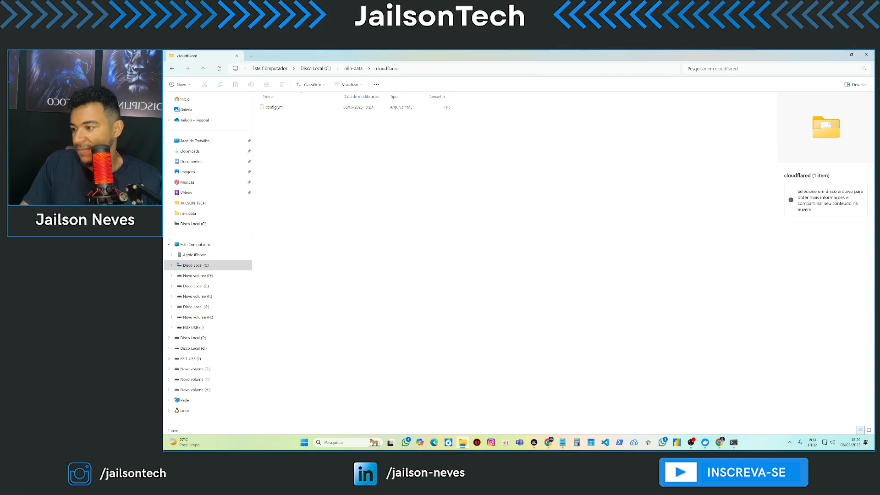
- Run chatbot-tunel with C:\n8n-data\cloudflared\config.yml, then bring up the n8n Workflows page
{"action": "left_click", "coordinate": [734, 443]}
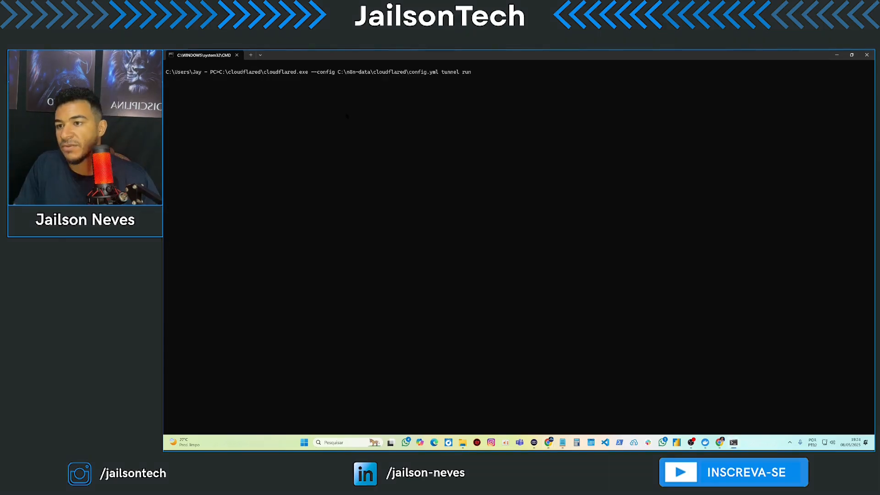
{"action": "key", "text": "Return"}
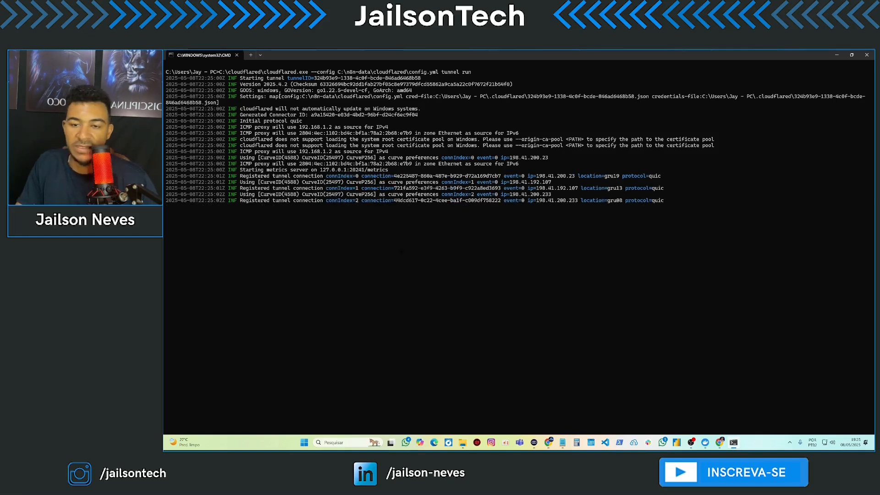
{"action": "left_click", "coordinate": [838, 55]}
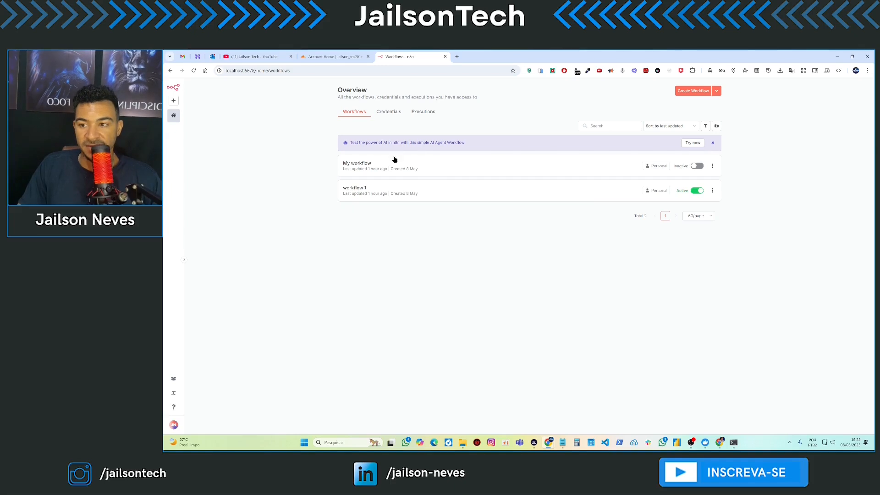
{"action": "right_click", "coordinate": [403, 58]}
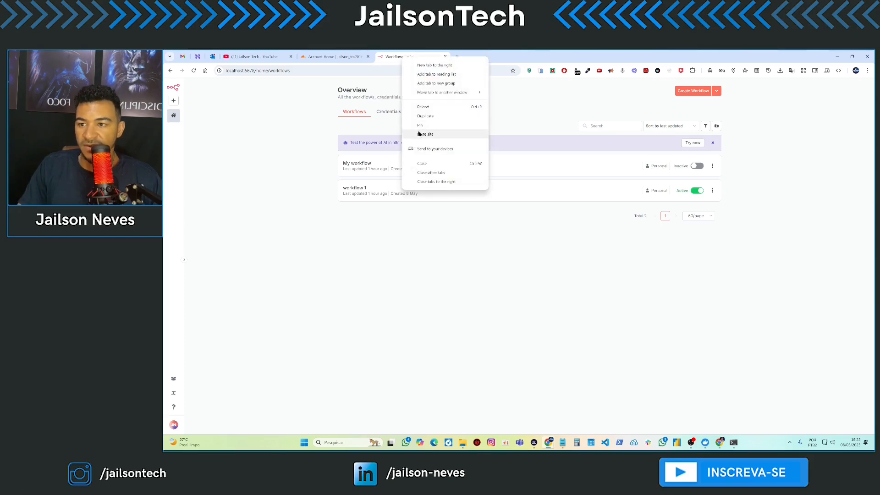
- Load n8neditor.chatbotparanegocios.com in a duplicated tab and sign in to n8n
{"action": "left_click", "coordinate": [431, 116]}
{"action": "left_click", "coordinate": [299, 72]}
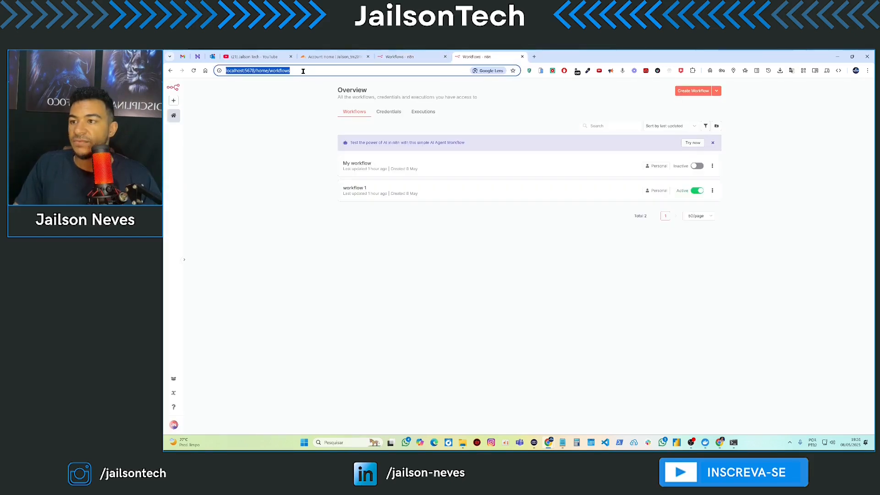
{"action": "type", "text": "n8neditor.chatbotparanegocios.com"}
{"action": "key", "text": "Return"}
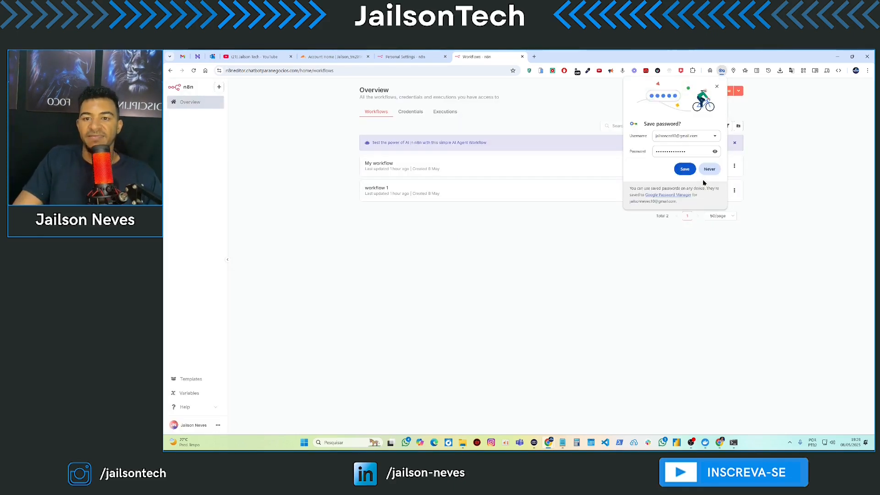
{"action": "left_click", "coordinate": [685, 168]}
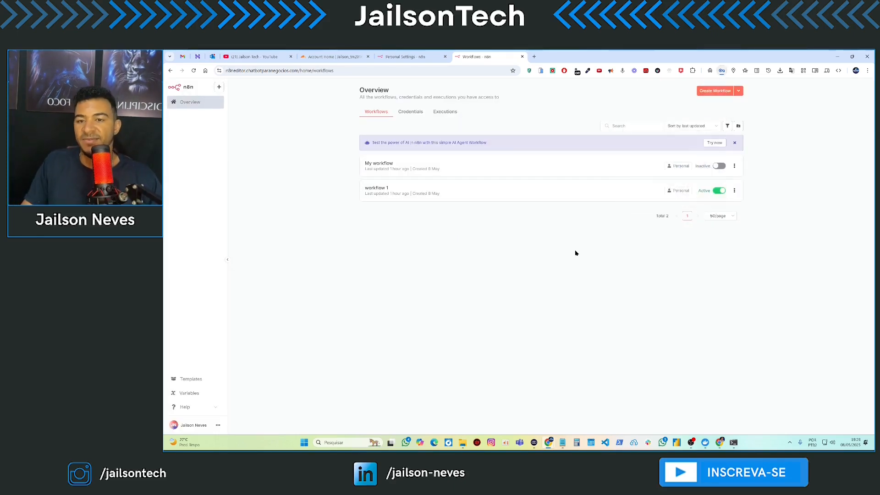
- Move the local n8n tab from Personal Settings back to Overview, then sign out
{"action": "key", "text": "ctrl+shift+Tab"}
{"action": "key", "text": "ctrl+l"}
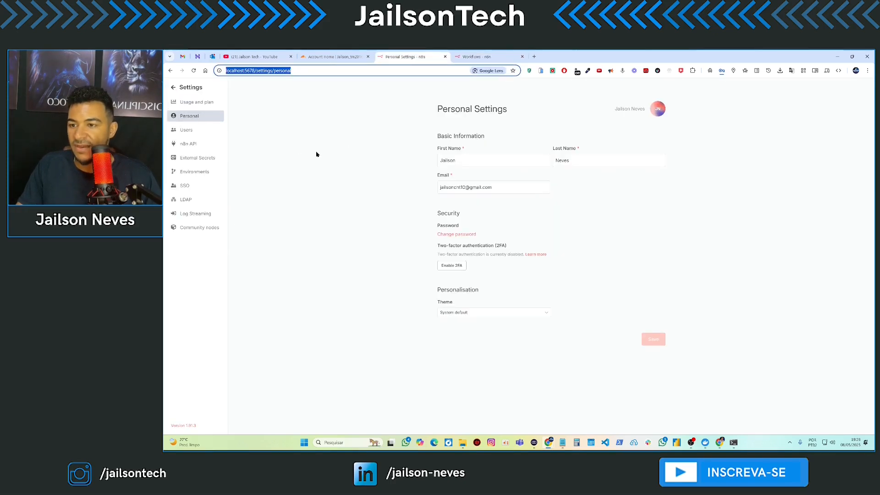
{"action": "left_click", "coordinate": [172, 88]}
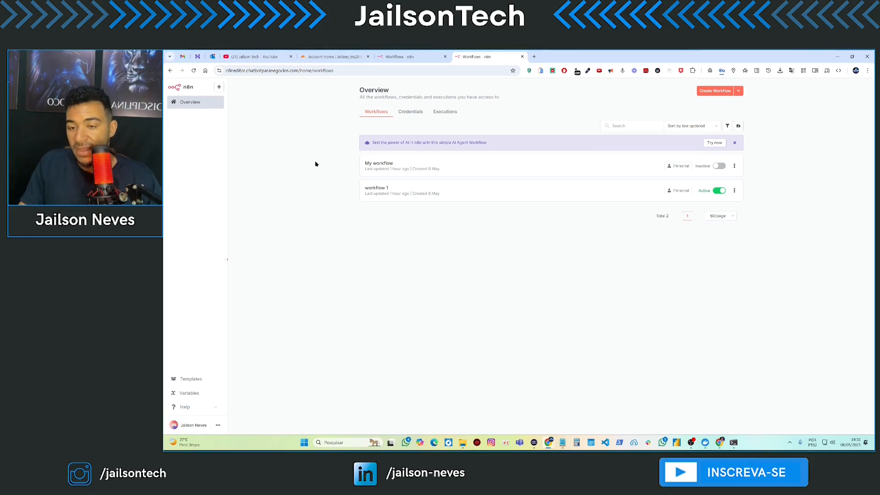
{"action": "left_click", "coordinate": [218, 425]}
{"action": "left_click", "coordinate": [241, 409]}
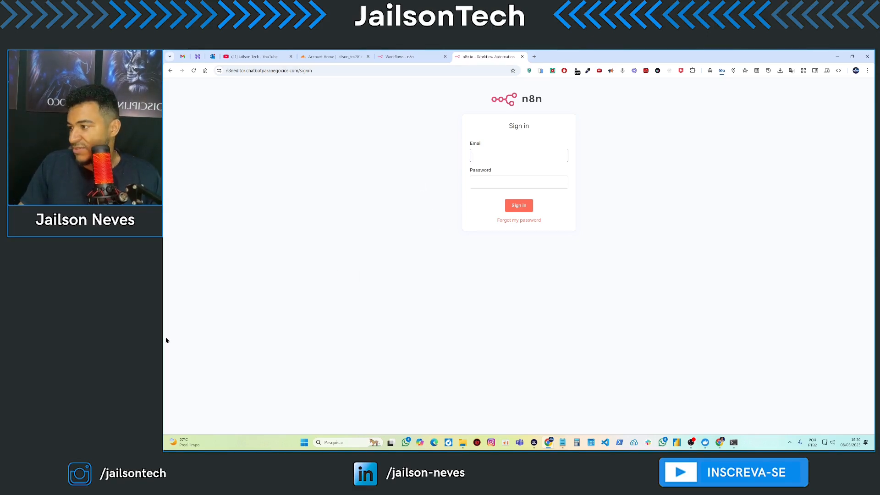
- Switch to the Cloudflare Account Home tab listing the five active domains
{"action": "left_click", "coordinate": [332, 57]}
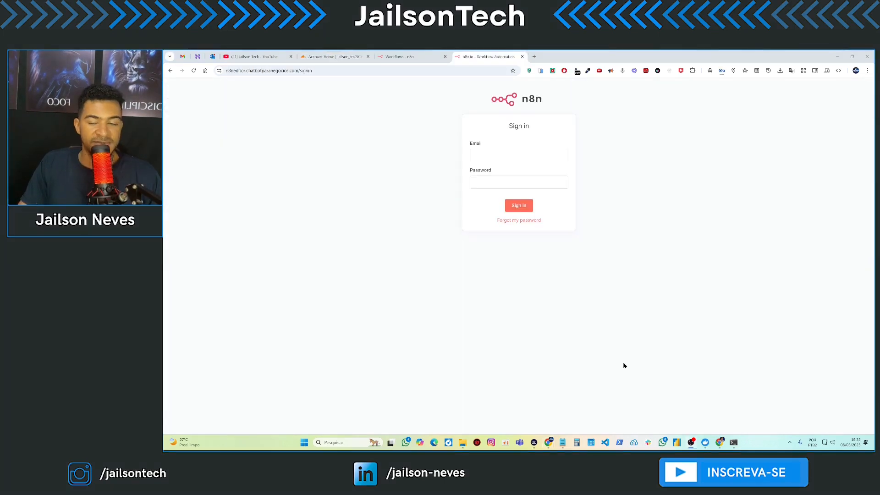
{"action": "left_click", "coordinate": [345, 57]}
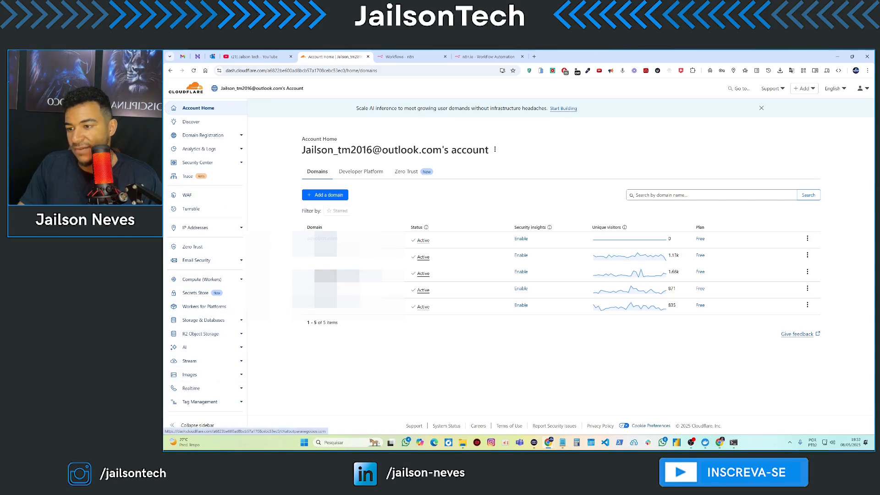
- From the chatbotparanegocios.com domain's Access settings, launch Zero Trust and begin adding an Access application
{"action": "left_click", "coordinate": [335, 274]}
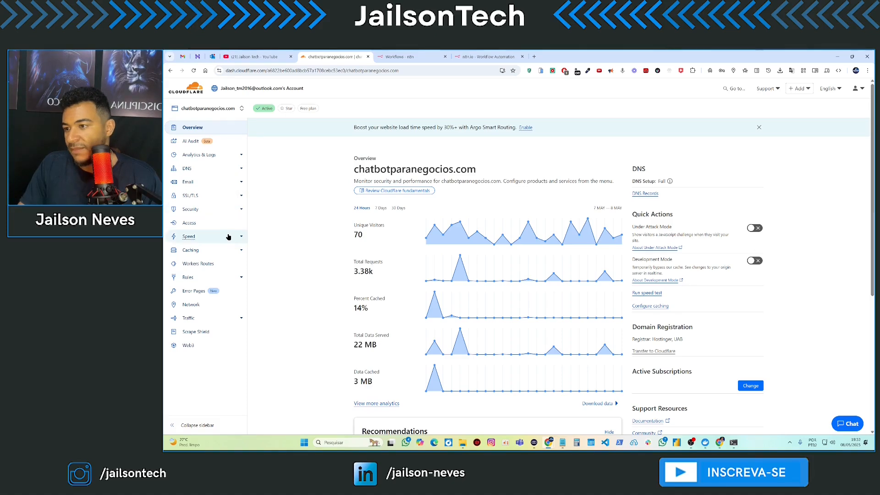
{"action": "left_click", "coordinate": [196, 223]}
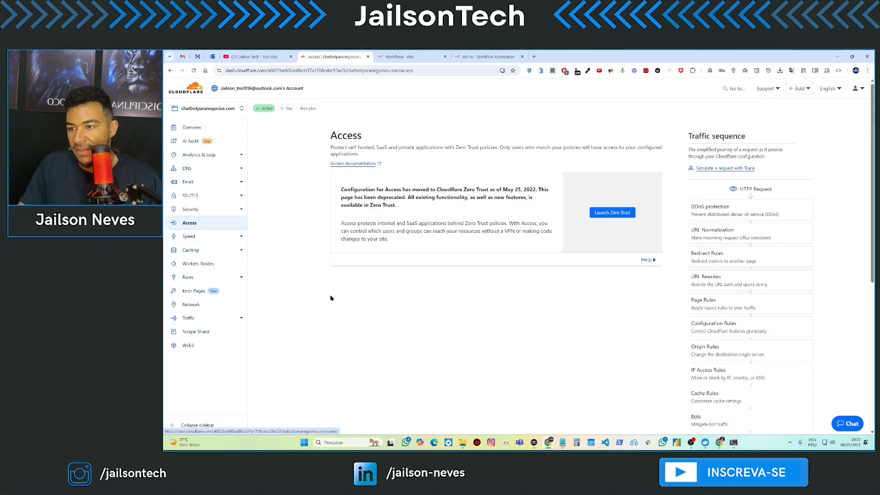
{"action": "left_click", "coordinate": [620, 217]}
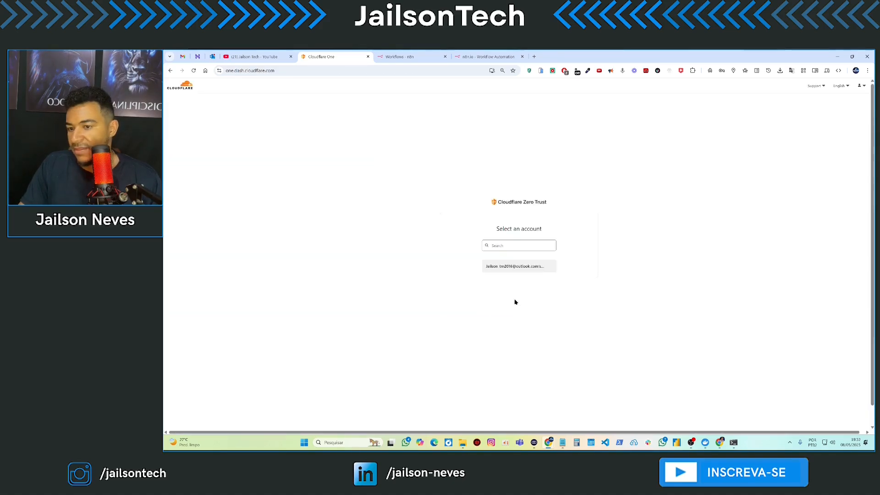
{"action": "left_click", "coordinate": [520, 271]}
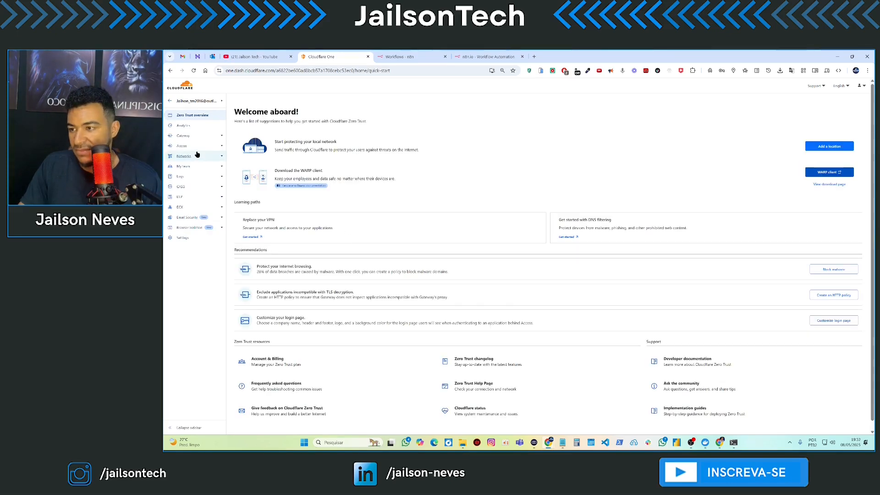
{"action": "left_click", "coordinate": [221, 146]}
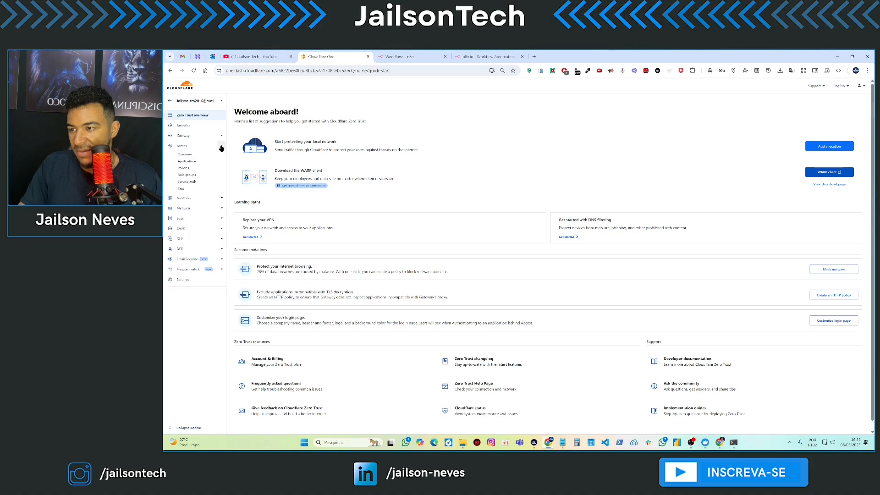
{"action": "left_click", "coordinate": [193, 162]}
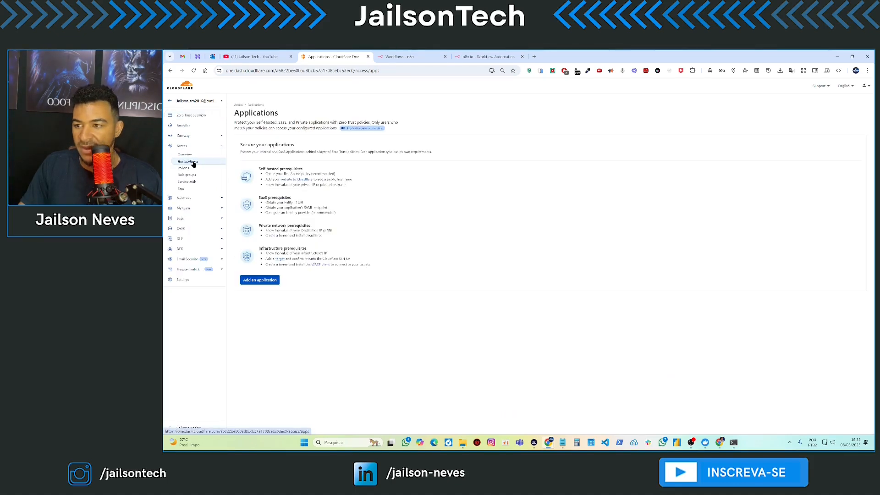
{"action": "left_click", "coordinate": [261, 281]}
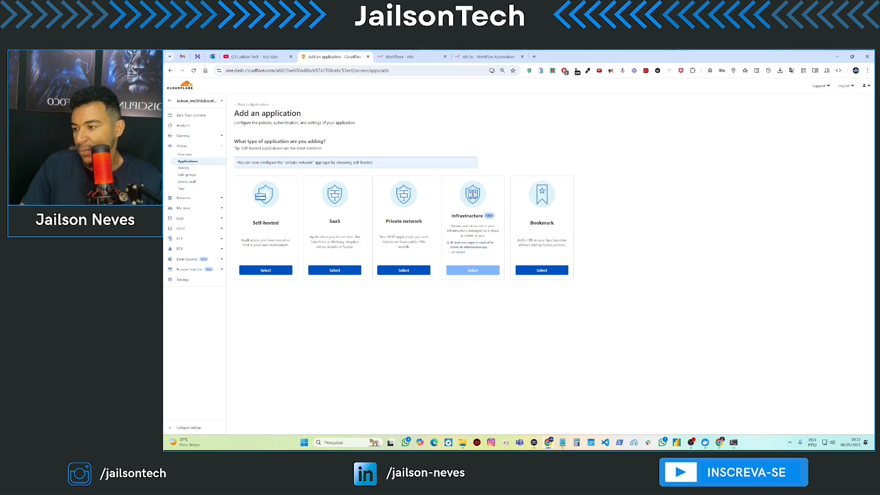
- Pick the Self-hosted type, name the application N8N, and keep the 24 hours session duration
{"action": "left_click", "coordinate": [275, 271]}
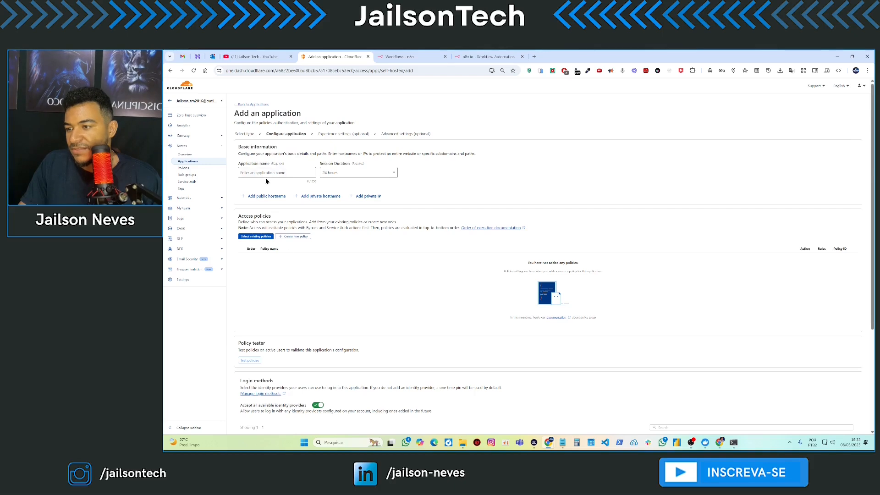
{"action": "left_click", "coordinate": [267, 173]}
{"action": "type", "text": "n8n"}
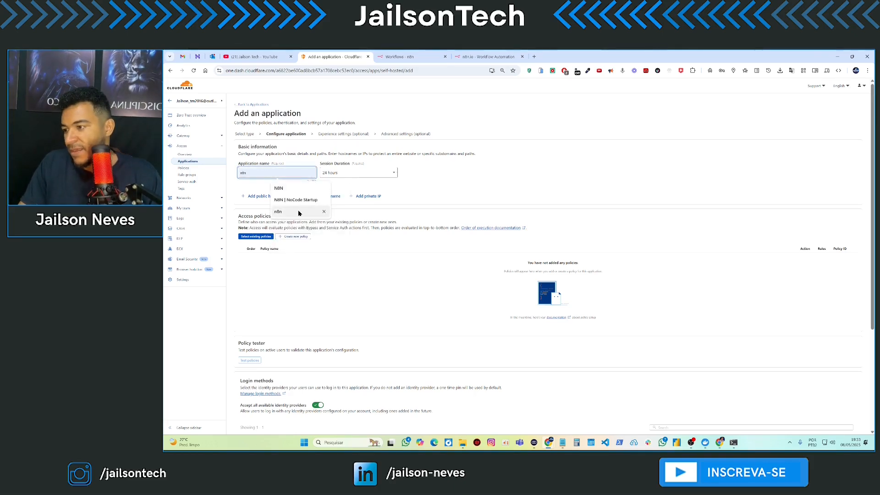
{"action": "left_click", "coordinate": [279, 188]}
{"action": "left_click", "coordinate": [359, 173]}
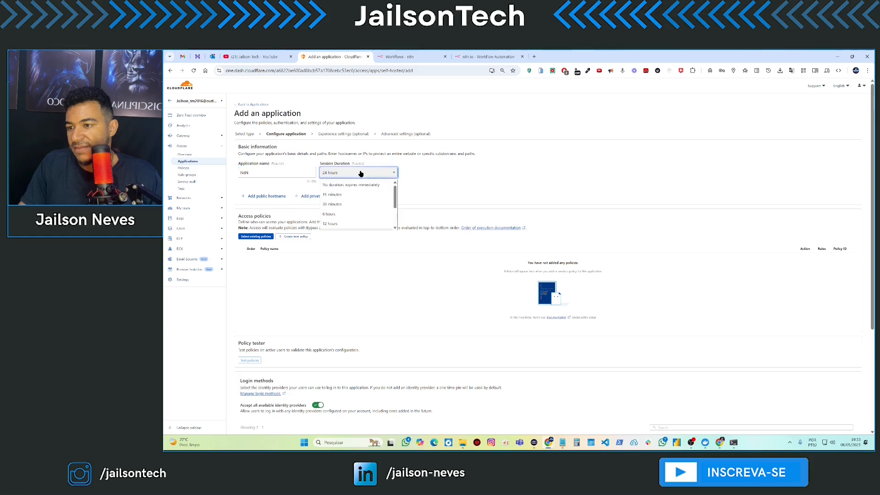
{"action": "left_click", "coordinate": [417, 178]}
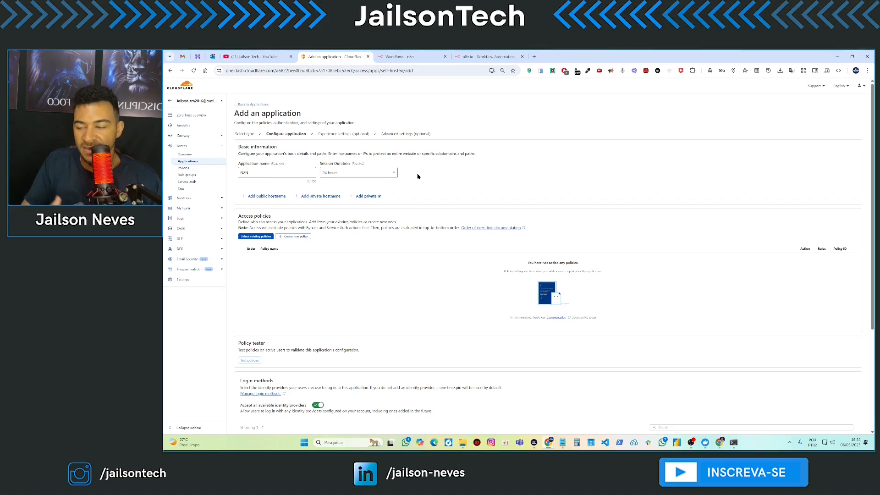
{"action": "mouse_move", "coordinate": [390, 442]}
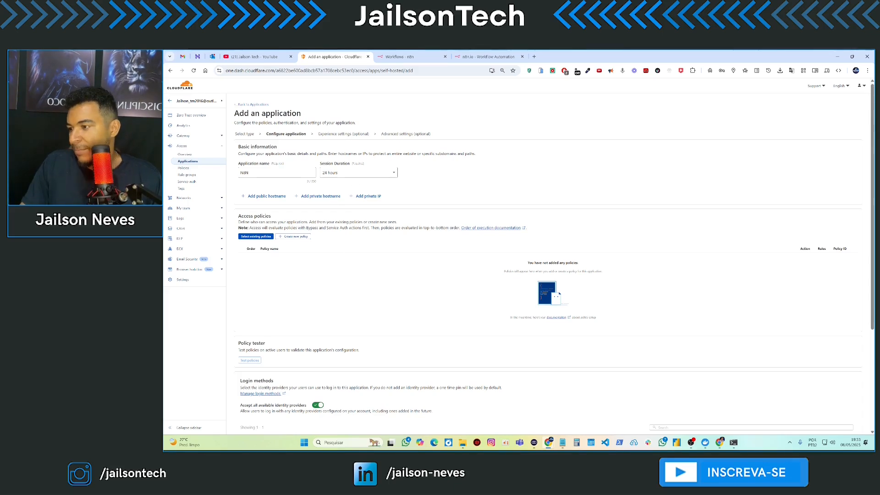
- Create a new access policy named n8n-email with action Allow and session expiring immediately
{"action": "left_click", "coordinate": [283, 237]}
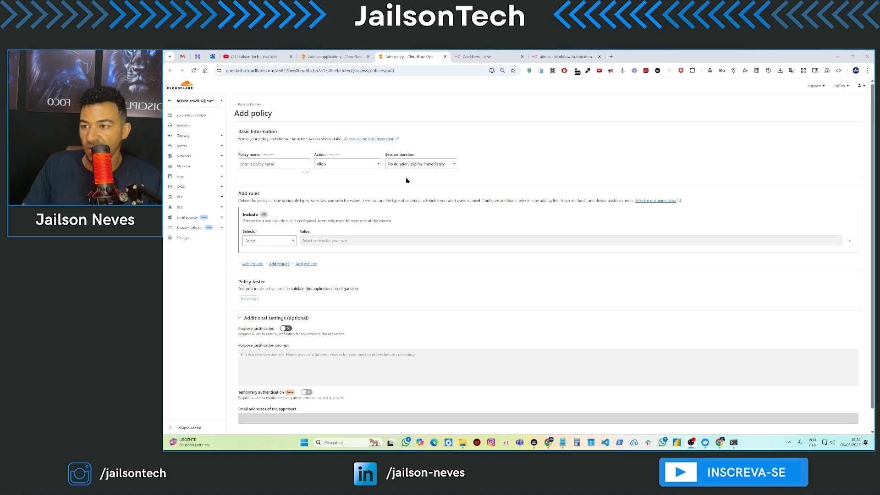
{"action": "left_click", "coordinate": [266, 165]}
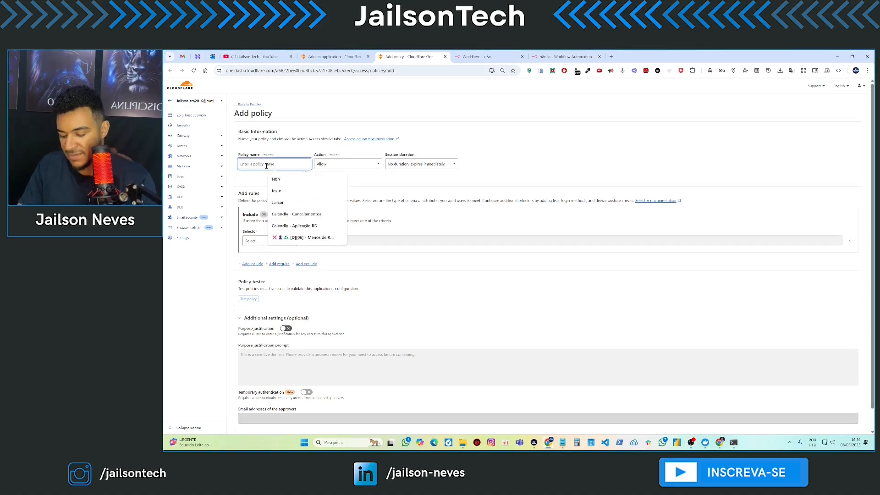
{"action": "type", "text": "n8n-email"}
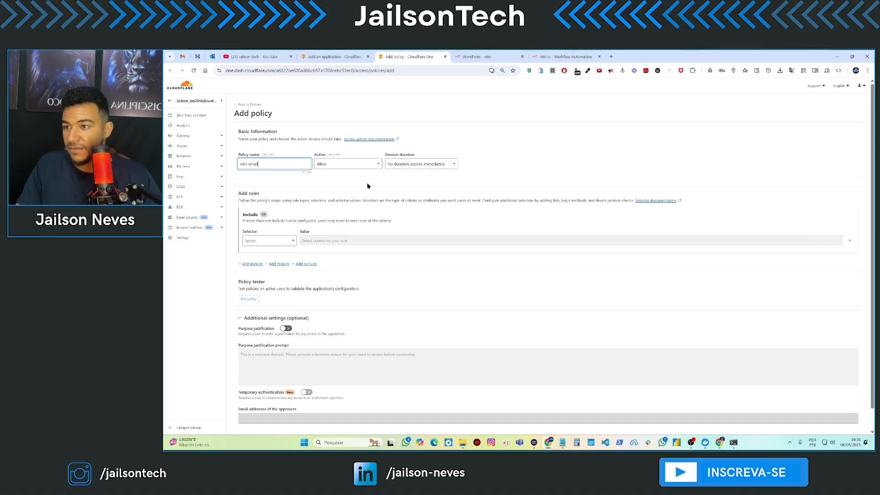
{"action": "left_click", "coordinate": [363, 168]}
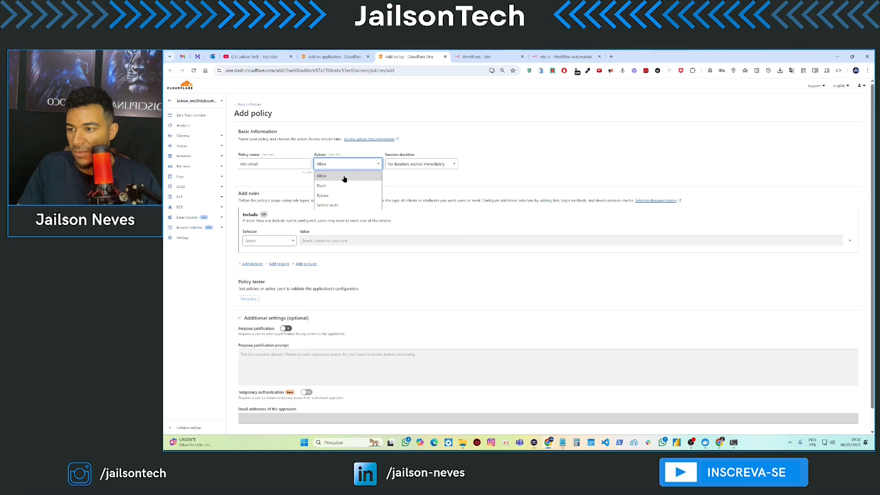
{"action": "left_click", "coordinate": [344, 179]}
{"action": "left_click", "coordinate": [419, 166]}
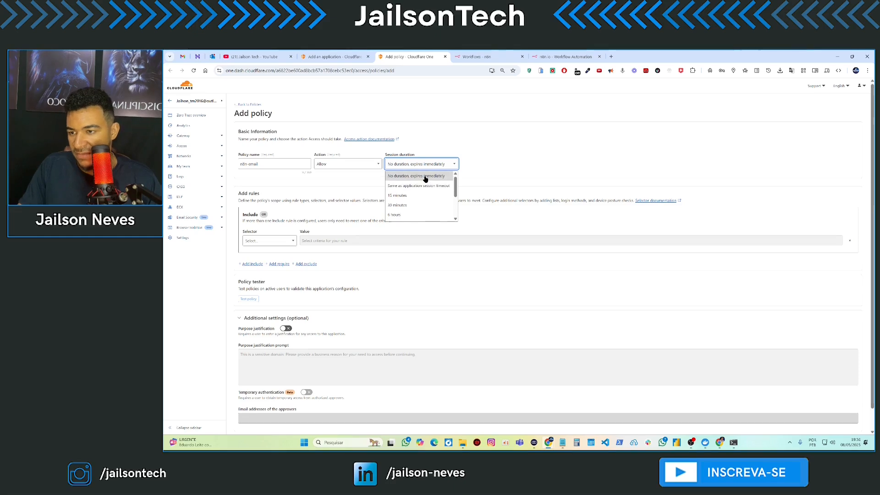
{"action": "left_click", "coordinate": [424, 177]}
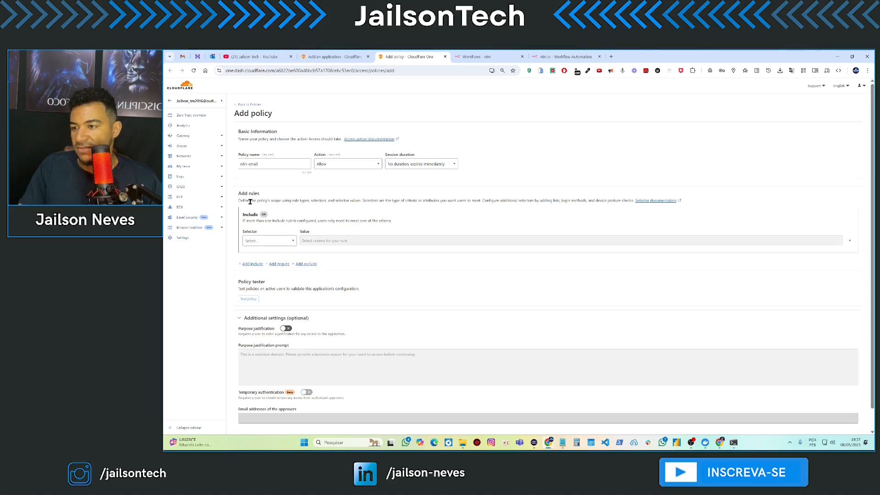
- Set the Include rule to Emails and add two allowed e-mail addresses, removing stray text
{"action": "left_click", "coordinate": [281, 243]}
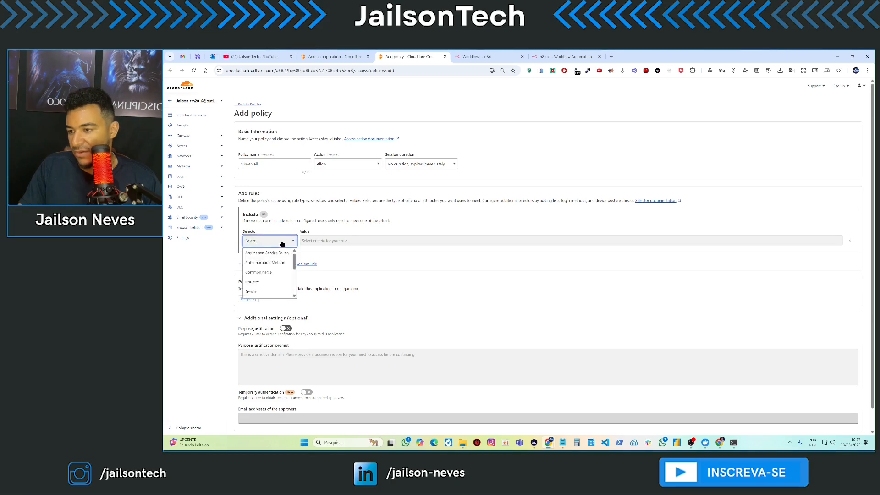
{"action": "left_click", "coordinate": [264, 292]}
{"action": "left_click", "coordinate": [344, 240]}
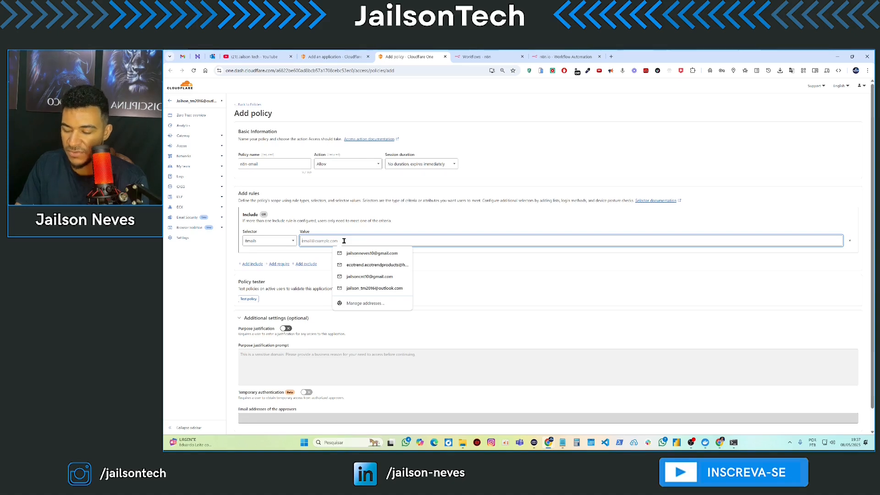
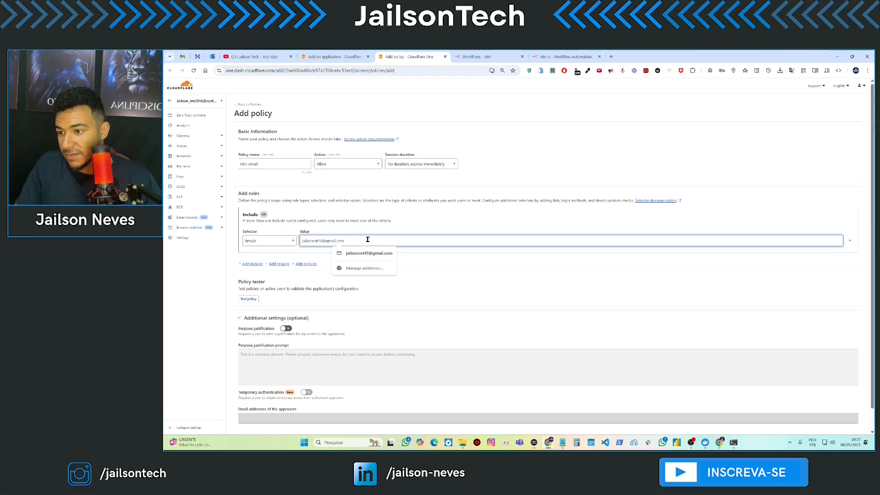
{"action": "key", "text": "Return"}
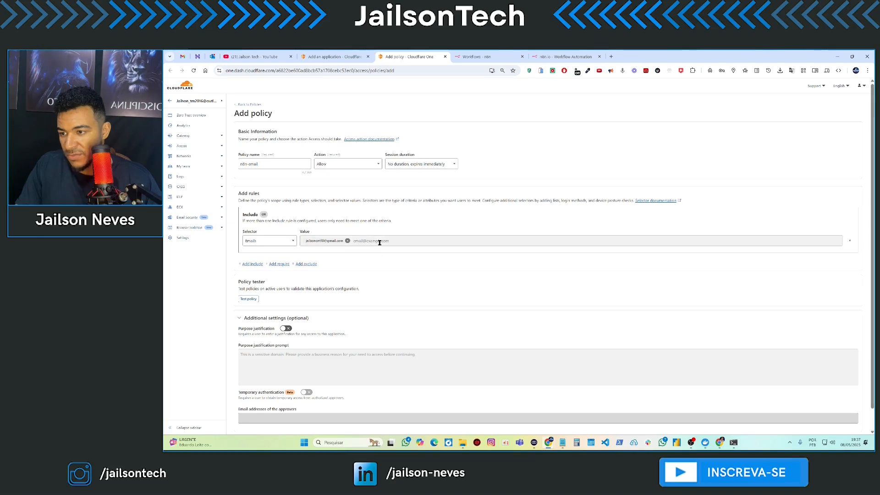
{"action": "left_click", "coordinate": [379, 242]}
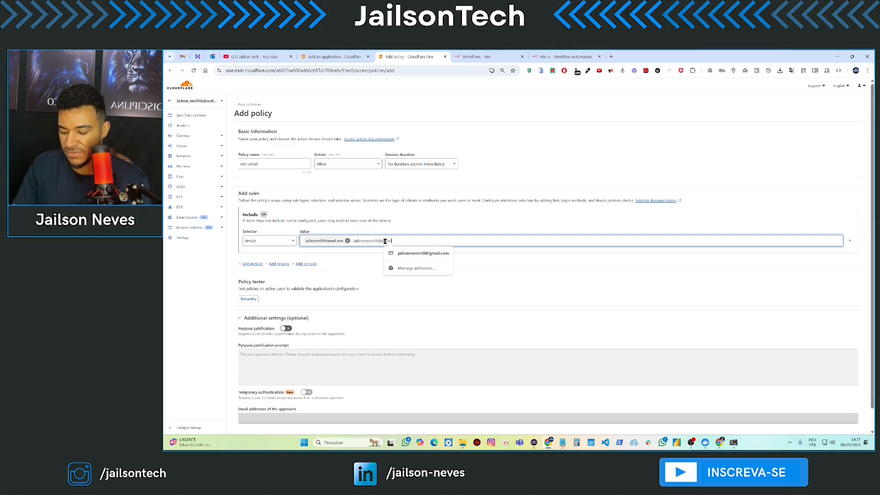
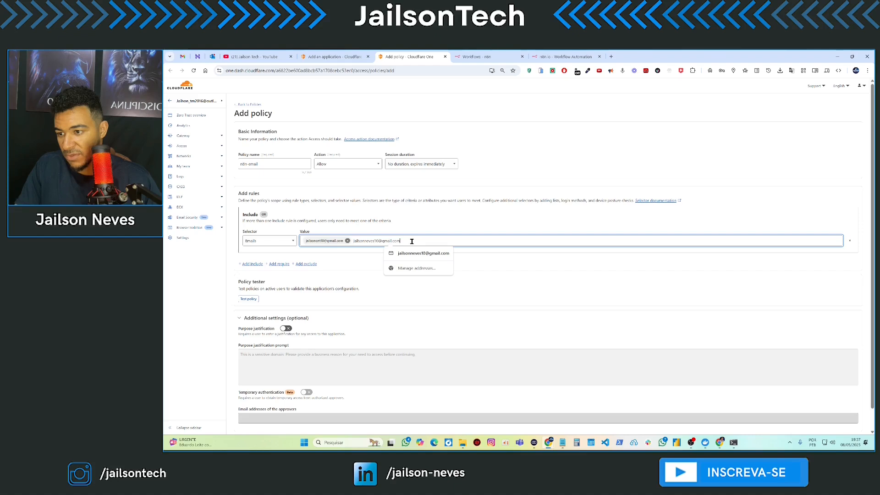
{"action": "key", "text": "Return"}
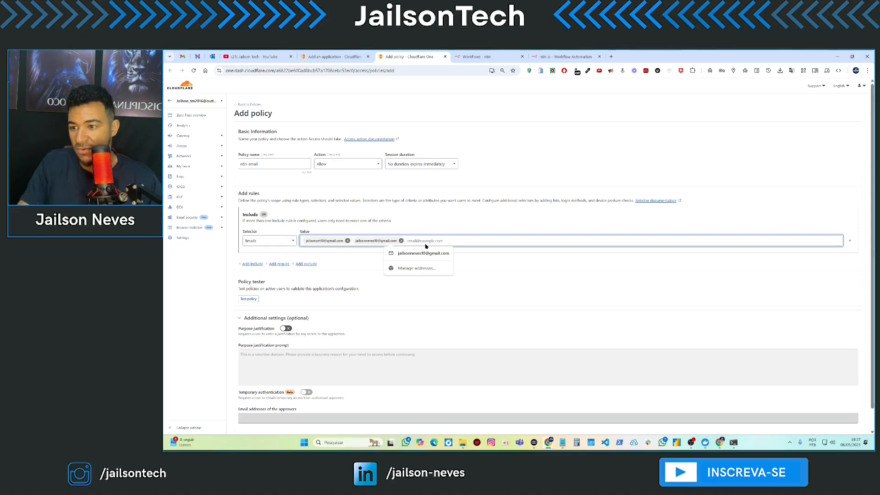
{"action": "type", "text": "jialso"}
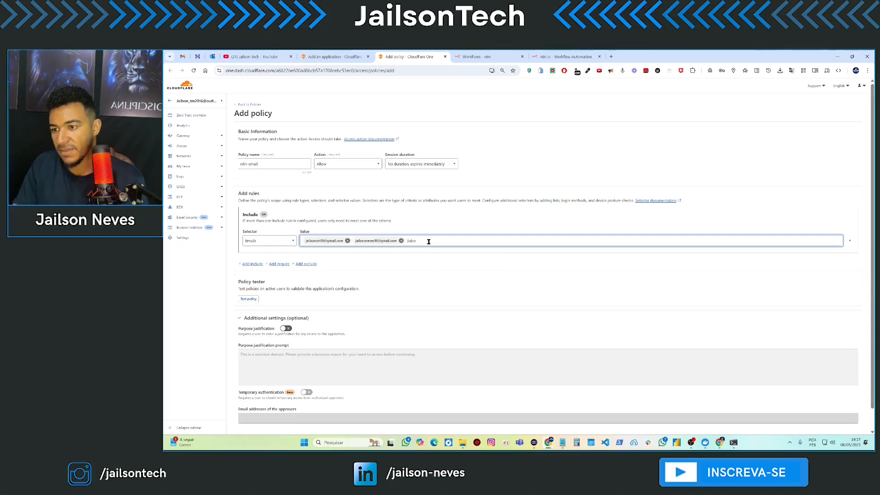
{"action": "key", "text": "BackSpace"}
{"action": "key", "text": "BackSpace"}
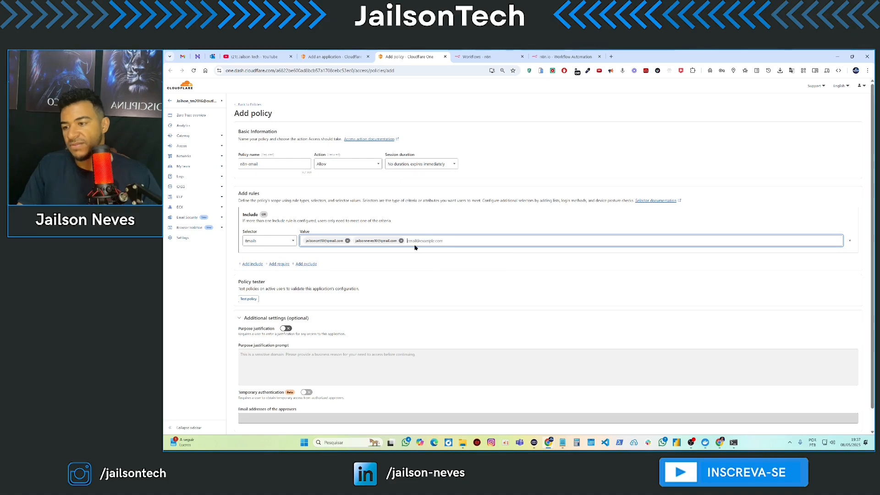
{"action": "left_click", "coordinate": [384, 261]}
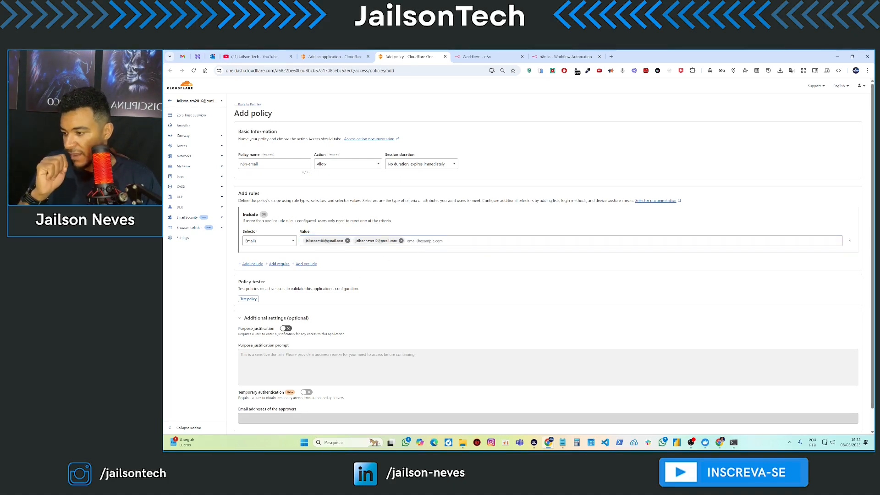
{"action": "key", "text": "super+d"}
{"action": "key", "text": "super+d"}
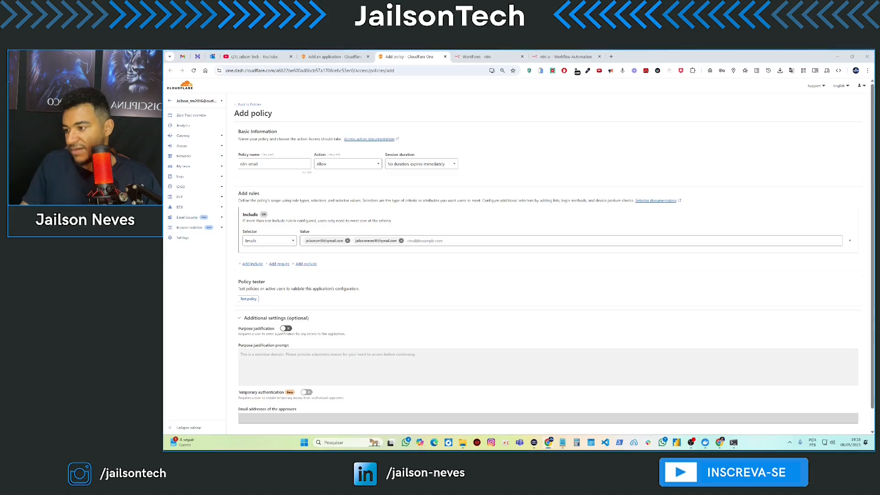
{"action": "scroll", "coordinate": [383, 318], "scroll_direction": "down", "scroll_amount": 1}
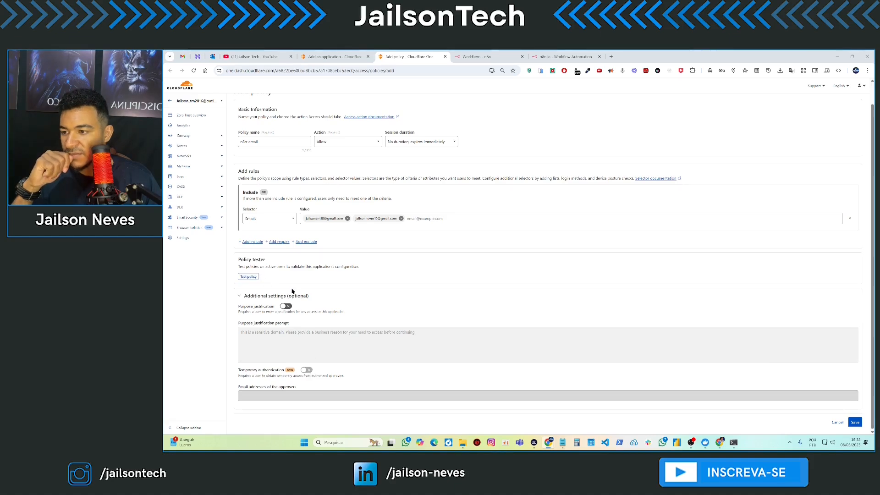
- Save the n8n-email policy and delete the old n8n policy
{"action": "left_click", "coordinate": [856, 422]}
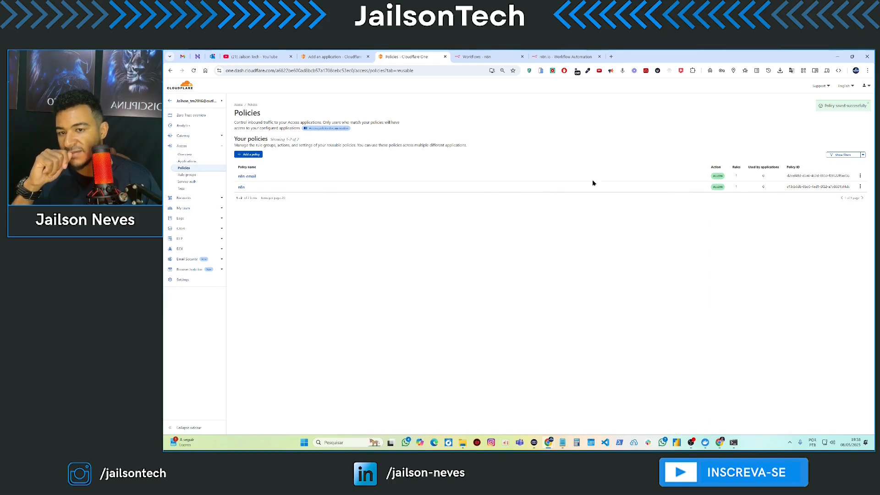
{"action": "left_click", "coordinate": [860, 186]}
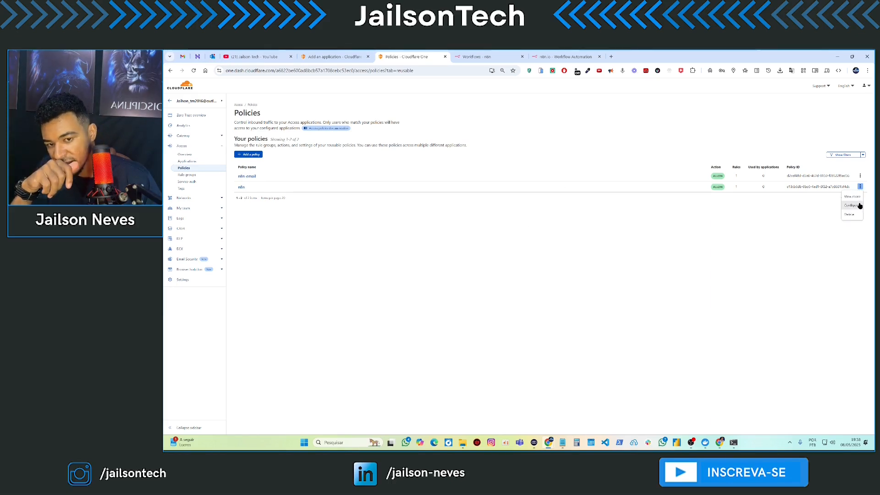
{"action": "left_click", "coordinate": [851, 214]}
{"action": "left_click", "coordinate": [581, 272]}
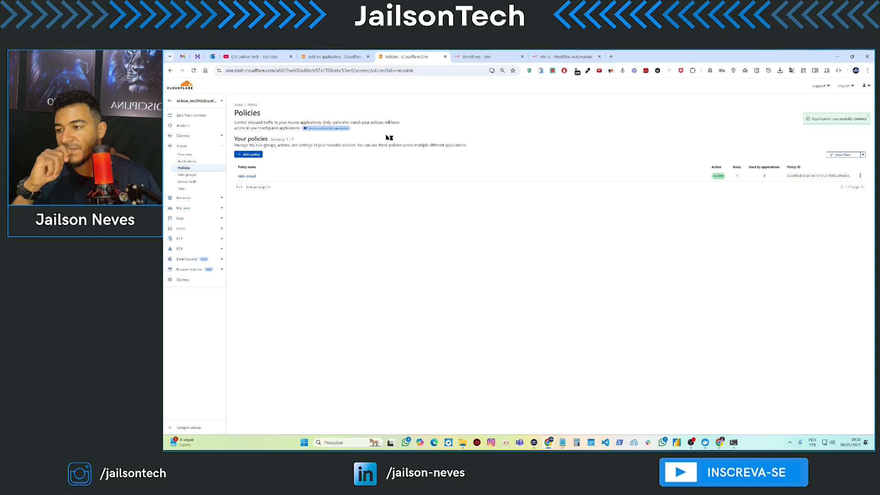
- Attach the existing n8n-email policy to the N8N application form
{"action": "left_click", "coordinate": [338, 57]}
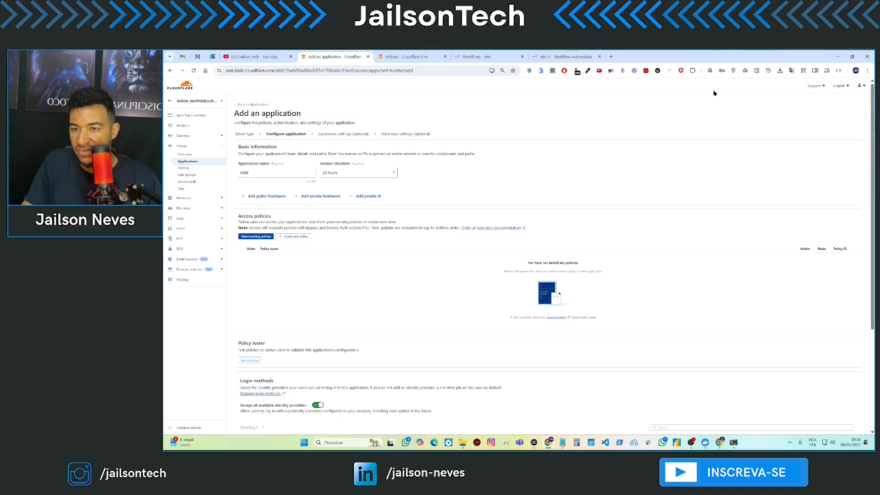
{"action": "key", "text": "ctrl+0"}
{"action": "left_click", "coordinate": [295, 258]}
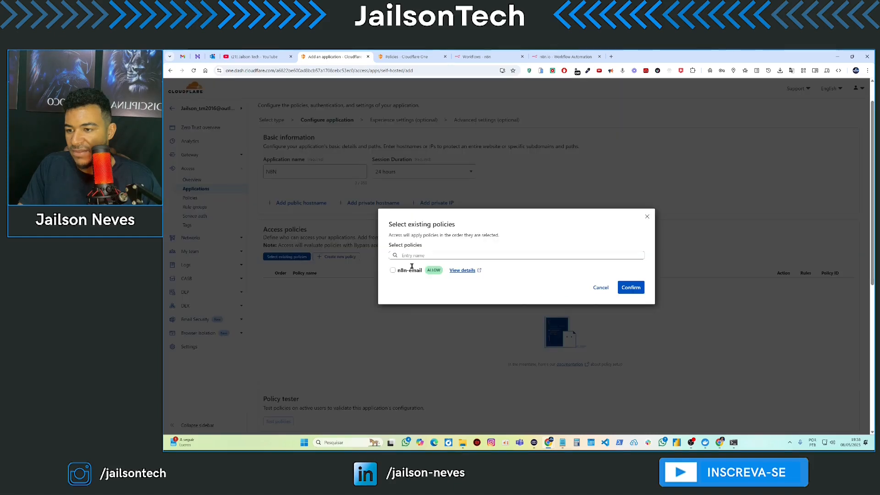
{"action": "left_click", "coordinate": [393, 271]}
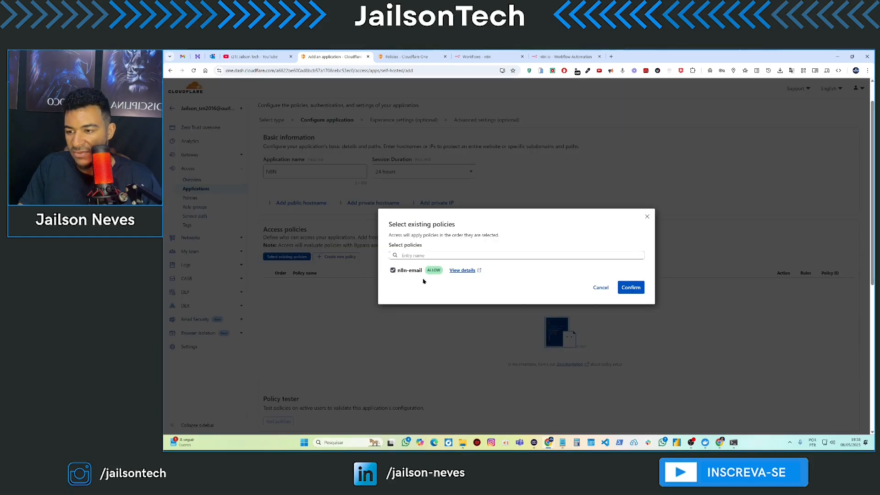
{"action": "left_click", "coordinate": [636, 291]}
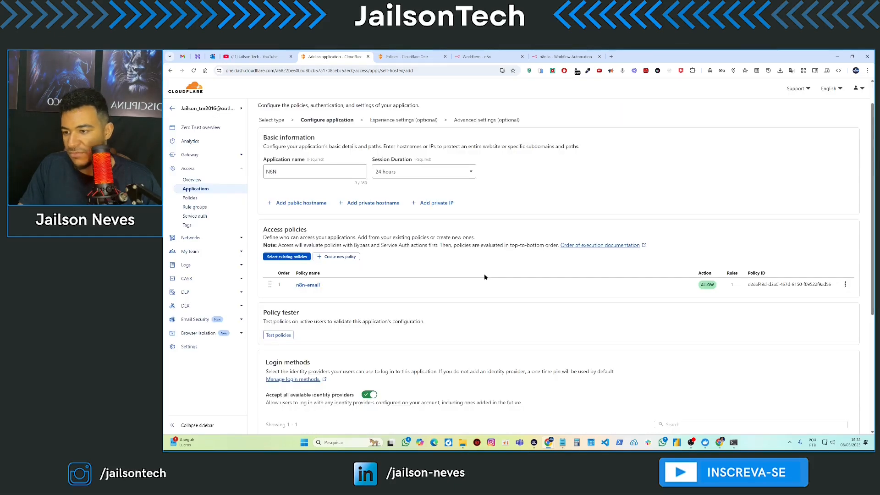
- Add public hostname n8neditor on domain chatbotparanegocios.com, then continue to the next settings page
{"action": "scroll", "coordinate": [367, 271], "scroll_direction": "up", "scroll_amount": 2}
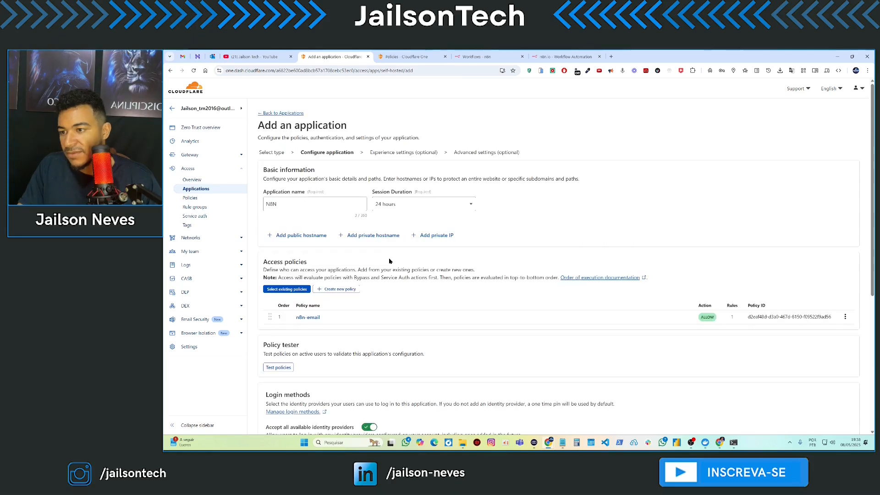
{"action": "left_click", "coordinate": [297, 236]}
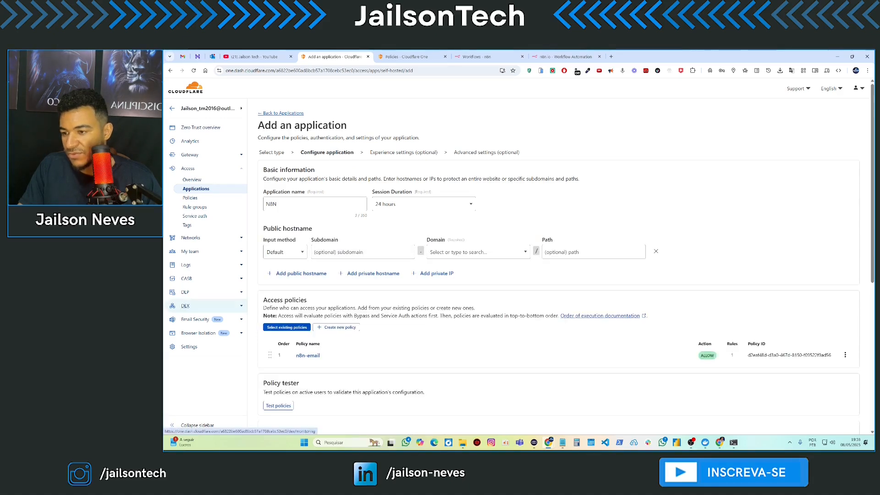
{"action": "left_click", "coordinate": [357, 252]}
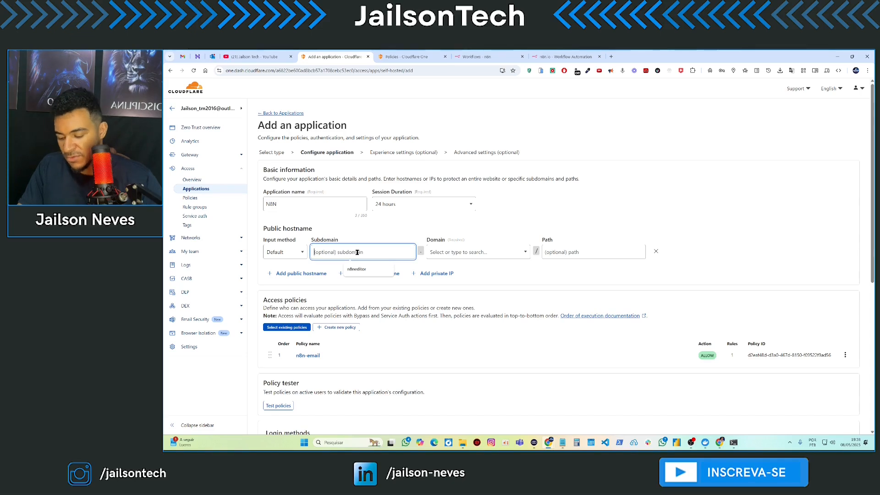
{"action": "type", "text": "n8neditor"}
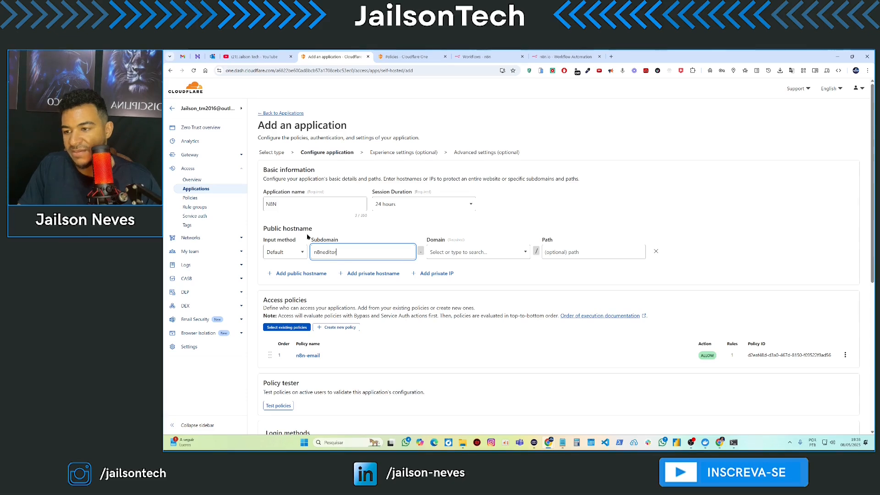
{"action": "left_click", "coordinate": [471, 253]}
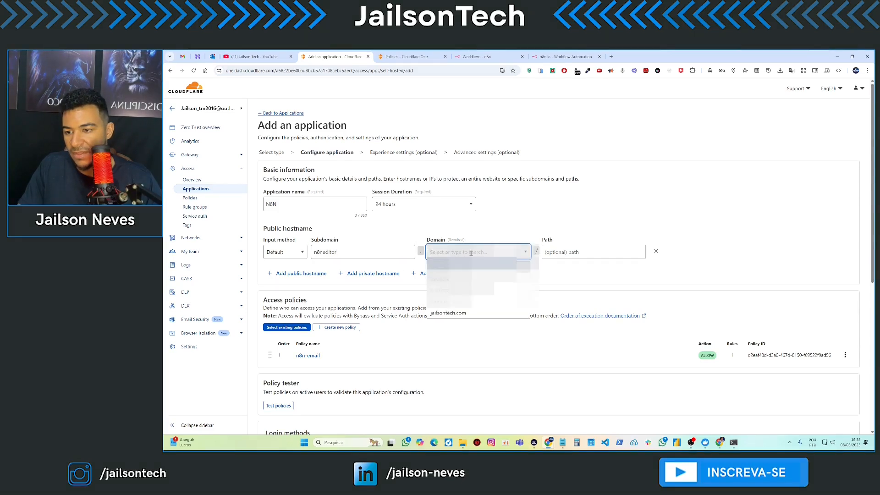
{"action": "left_click", "coordinate": [479, 289]}
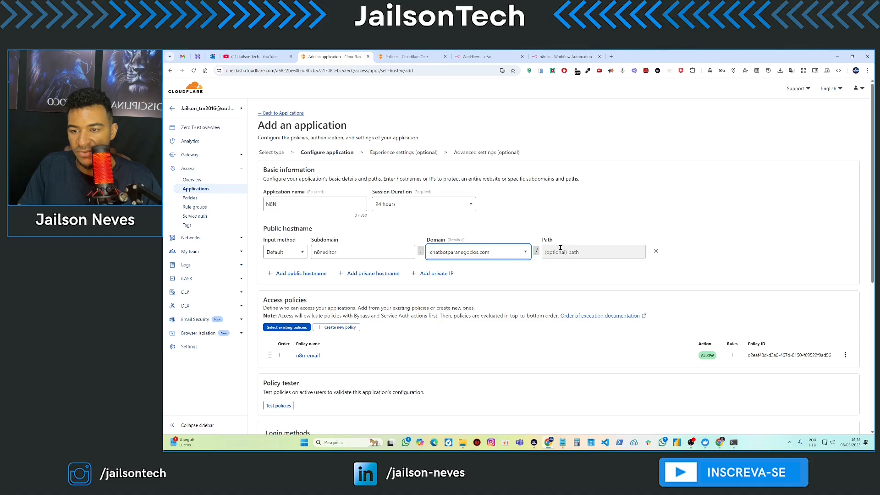
{"action": "scroll", "coordinate": [431, 280], "scroll_direction": "down", "scroll_amount": 5}
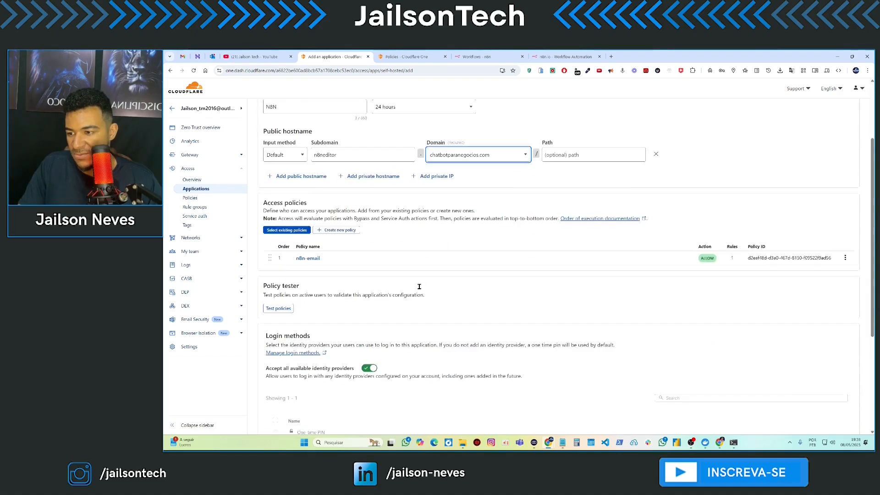
{"action": "left_click", "coordinate": [851, 416]}
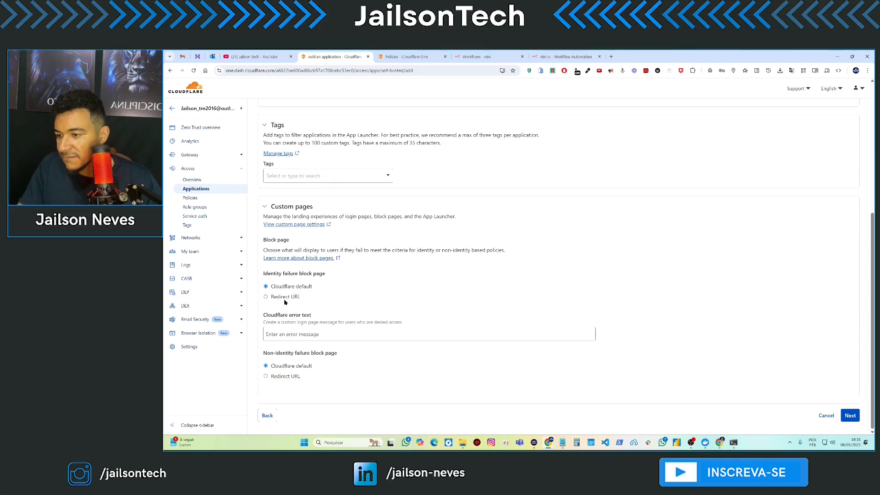
- Enter 'Erro, acessso negado!' as the Cloudflare error text, finish the wizard, return to n8n workflows
{"action": "left_click", "coordinate": [301, 334]}
{"action": "type", "text": "Erro, acessso negado!"}
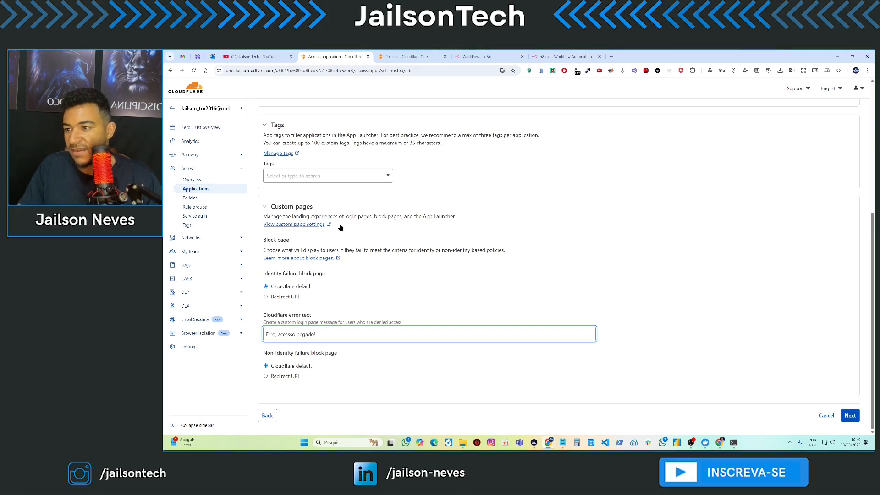
{"action": "left_click", "coordinate": [849, 416]}
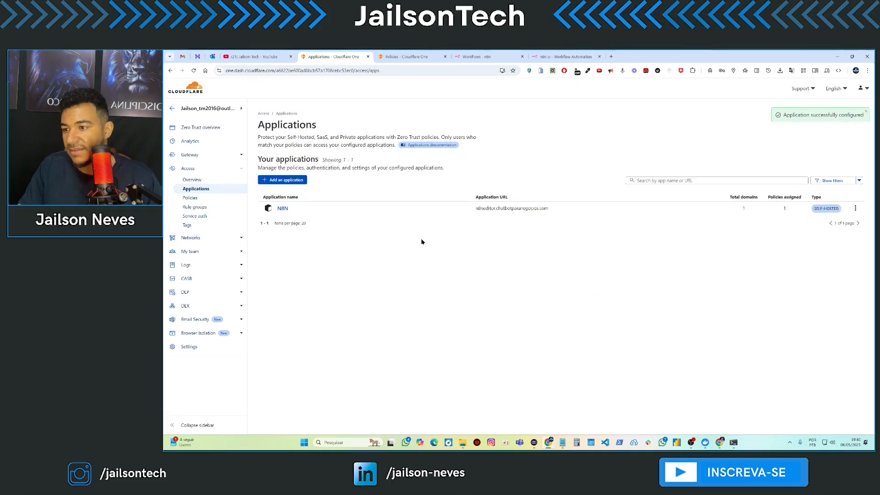
{"action": "left_click", "coordinate": [477, 56]}
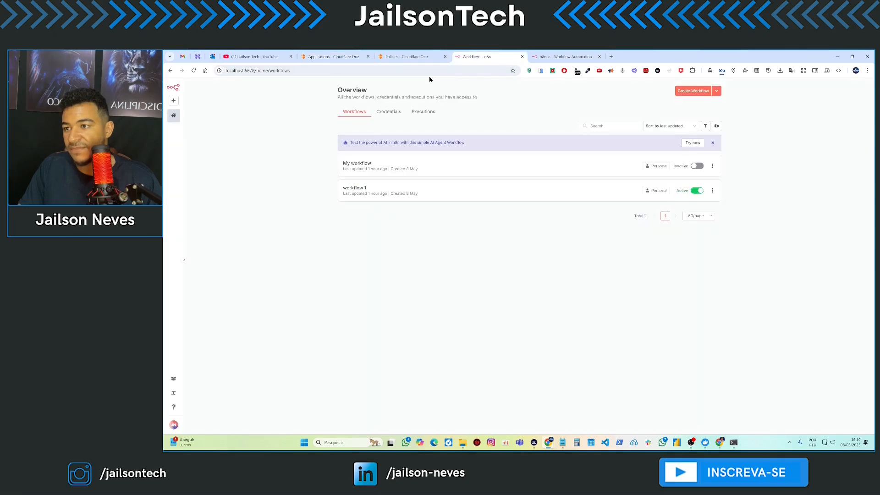
- Copy the public n8n address and load it in a new private browsing window
{"action": "left_click", "coordinate": [566, 56]}
{"action": "left_click", "coordinate": [337, 71]}
{"action": "key", "text": "ctrl+c"}
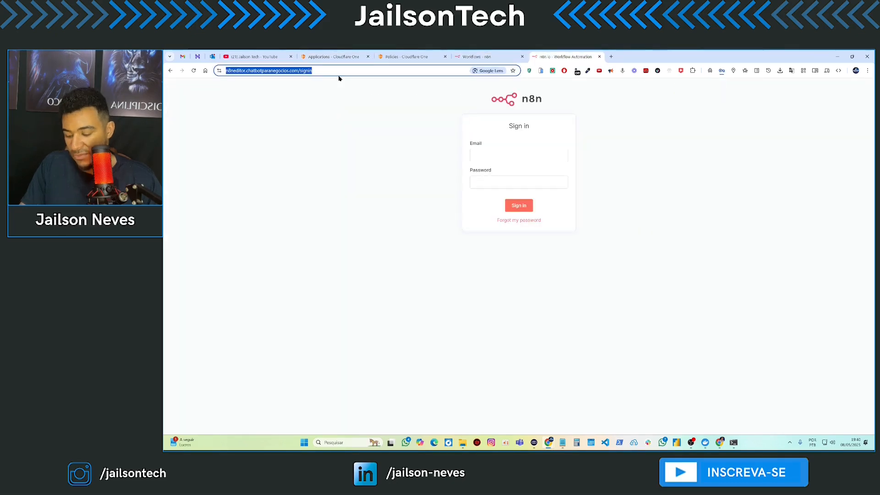
{"action": "left_click", "coordinate": [380, 162]}
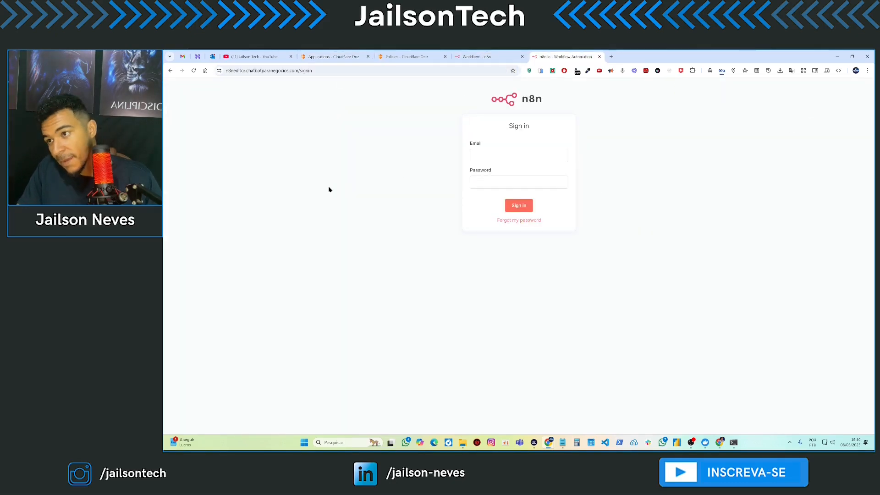
{"action": "left_click", "coordinate": [867, 71]}
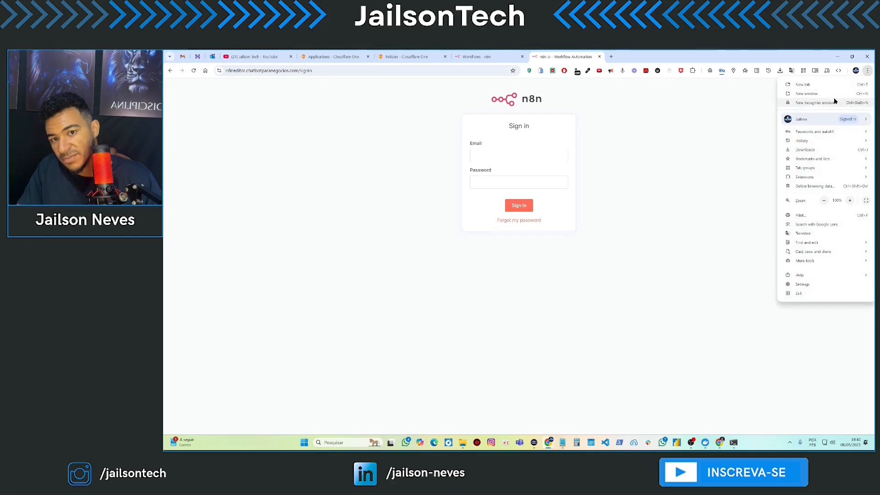
{"action": "left_click", "coordinate": [848, 101]}
{"action": "key", "text": "ctrl+v"}
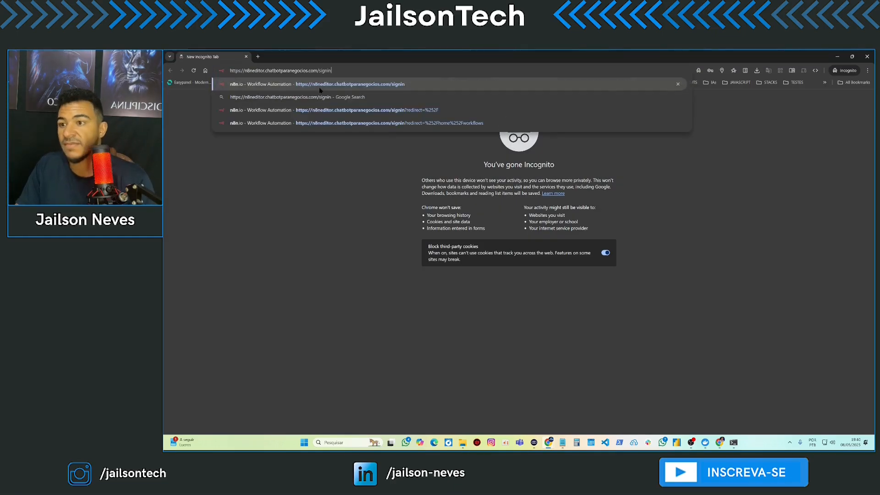
{"action": "key", "text": "Return"}
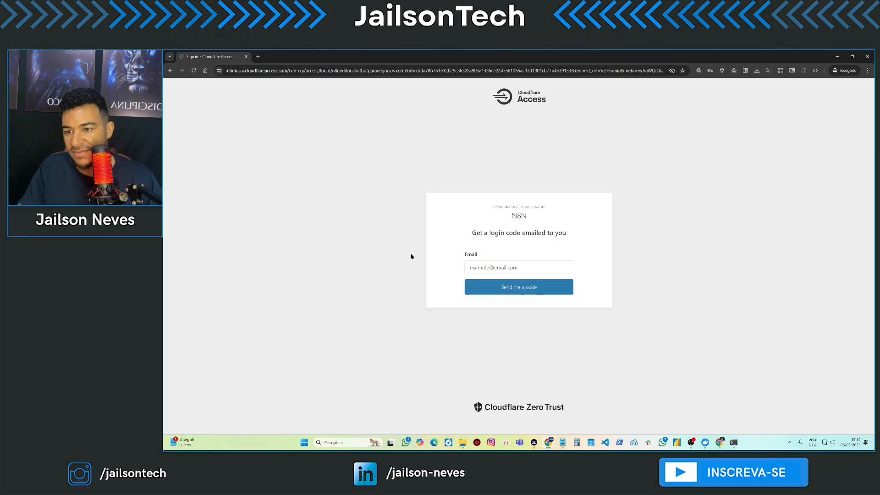
- Fill in the saved login e-mail address and request a one-time code
{"action": "left_click", "coordinate": [489, 265]}
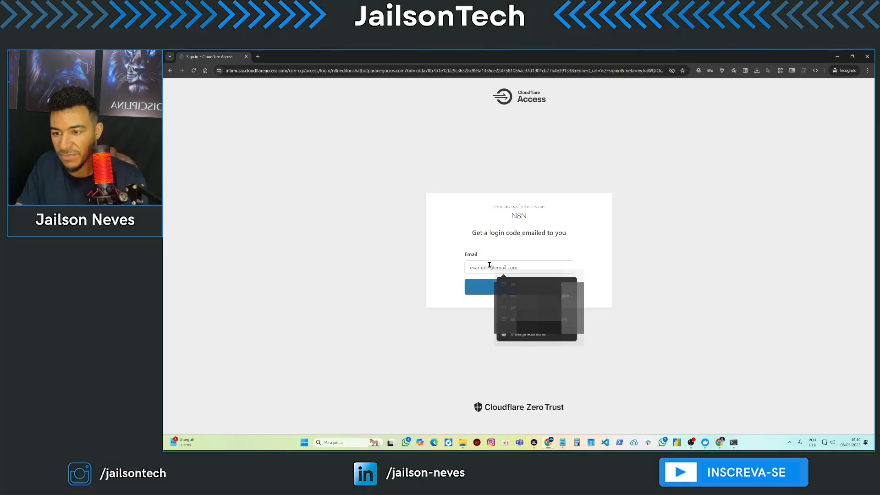
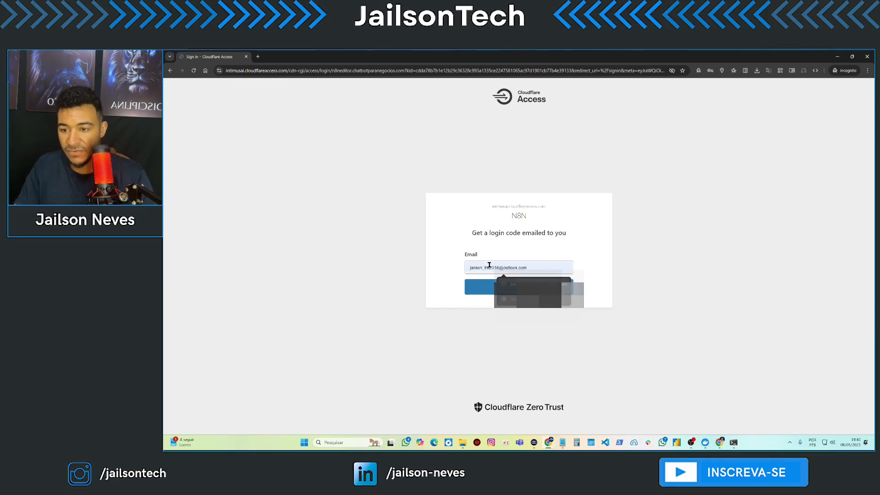
{"action": "left_click", "coordinate": [500, 286]}
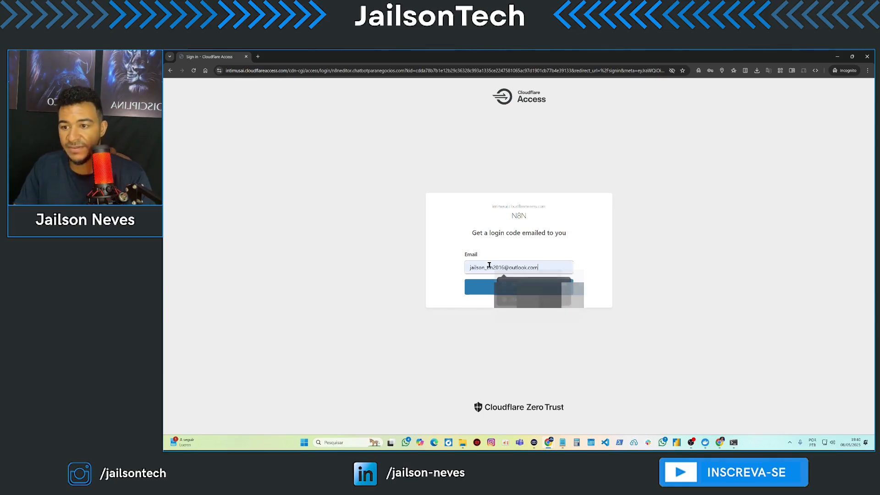
{"action": "left_click", "coordinate": [510, 288]}
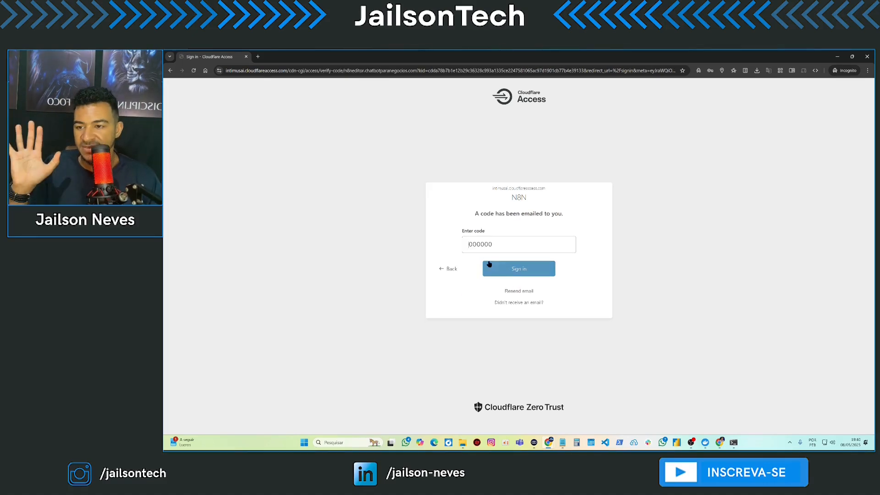
{"action": "left_click", "coordinate": [489, 246]}
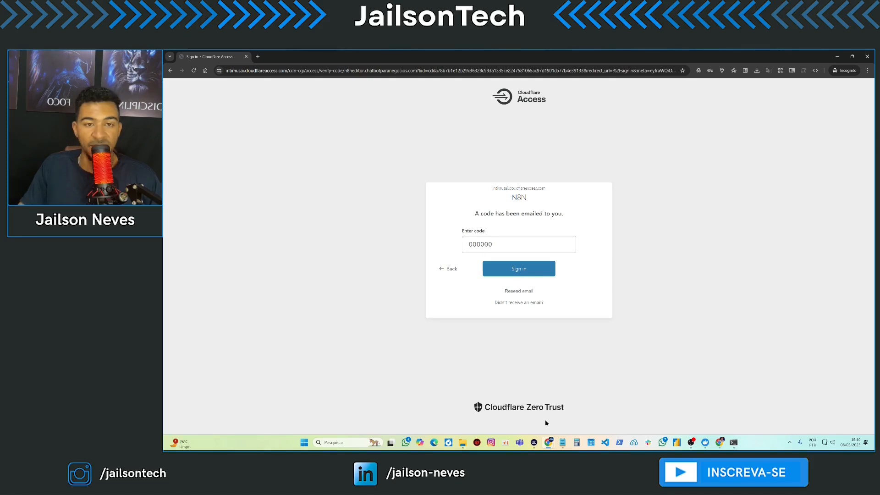
{"action": "mouse_move", "coordinate": [549, 450]}
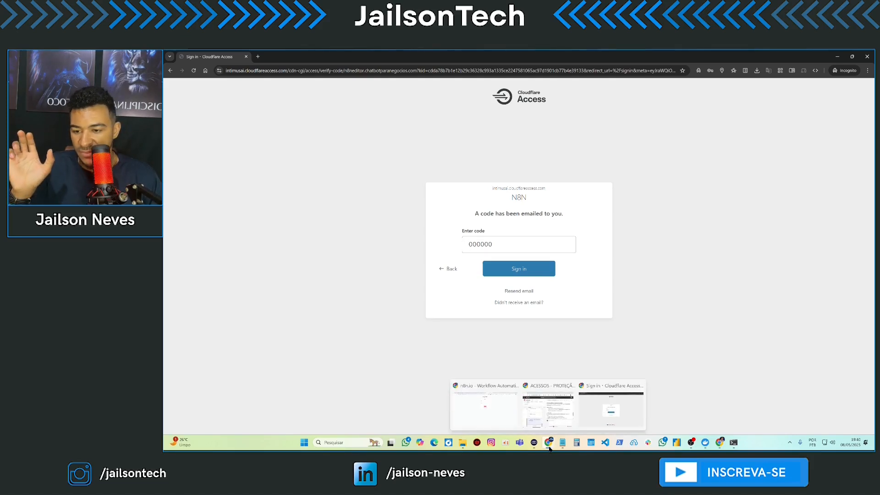
{"action": "left_click", "coordinate": [486, 409]}
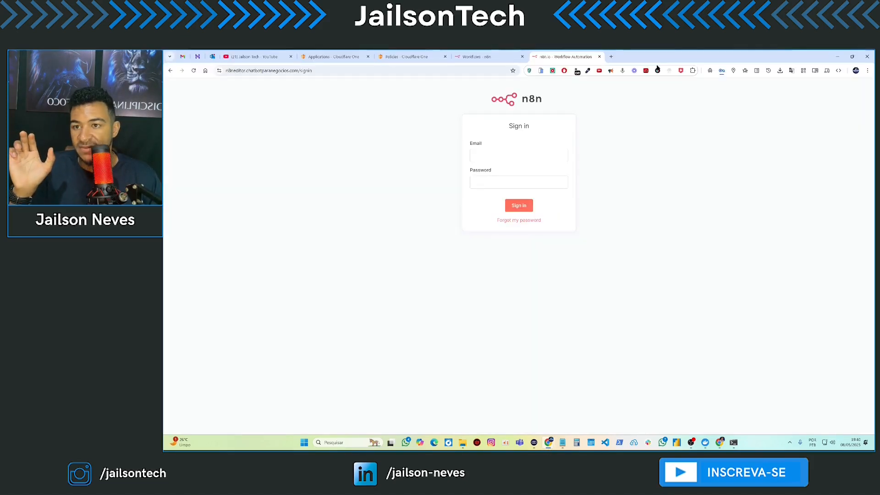
{"action": "left_click_drag", "start_coordinate": [671, 55], "coordinate": [164, 179]}
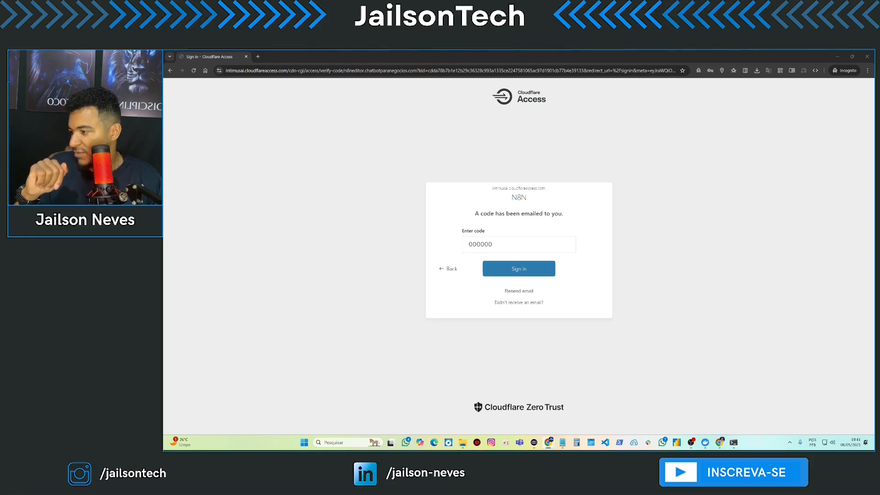
- Go back and request a login code for a different suggested e-mail address
{"action": "left_click", "coordinate": [447, 271]}
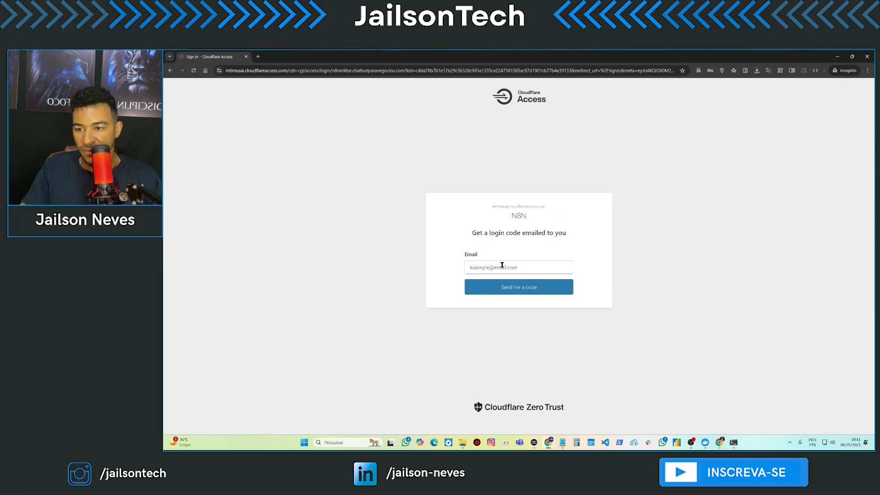
{"action": "left_click", "coordinate": [503, 265]}
{"action": "type", "text": "jailson"}
{"action": "key", "text": "Down"}
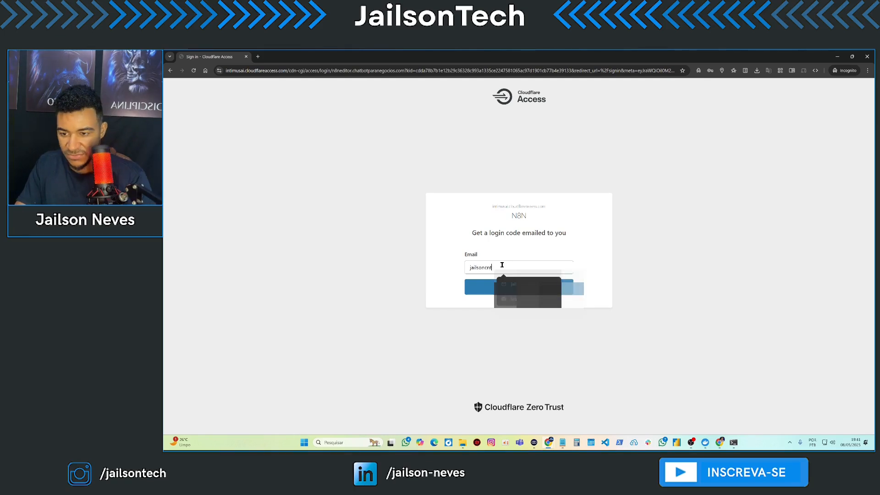
{"action": "key", "text": "Return"}
{"action": "left_click", "coordinate": [519, 289]}
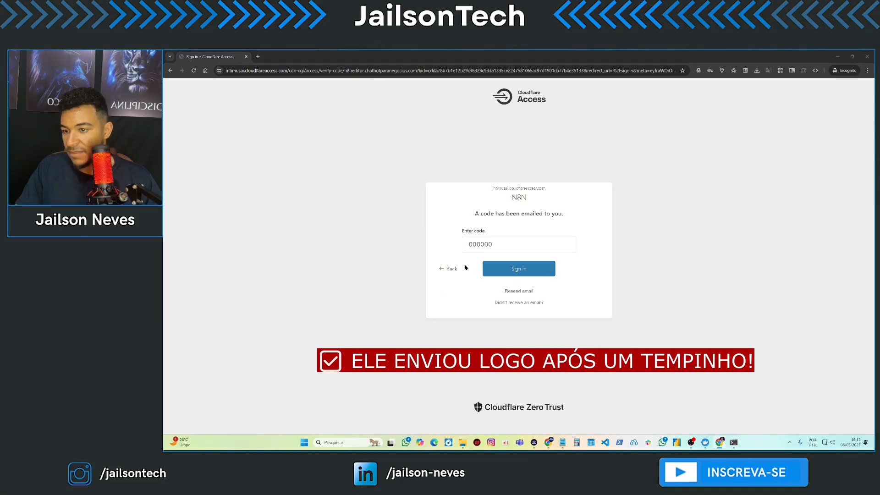
- Request a code for another suggested address, then paste the emailed code and sign in
{"action": "left_click", "coordinate": [445, 269]}
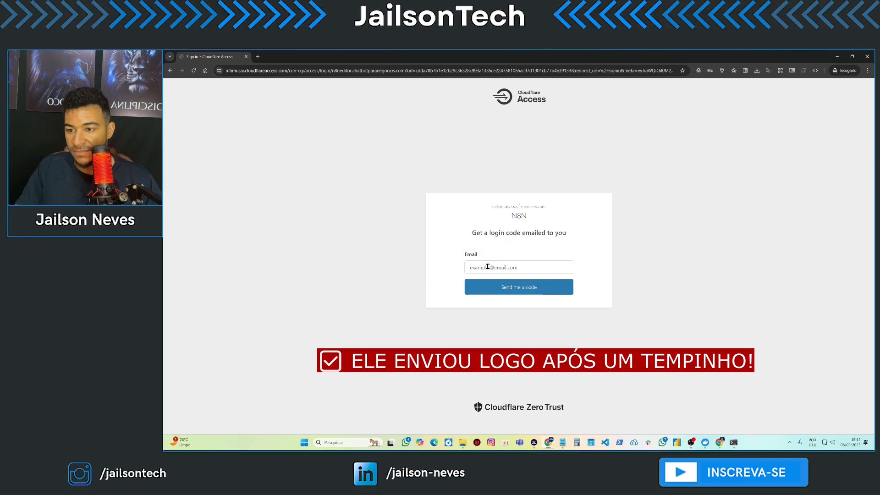
{"action": "left_click", "coordinate": [488, 267]}
{"action": "type", "text": "jailsone"}
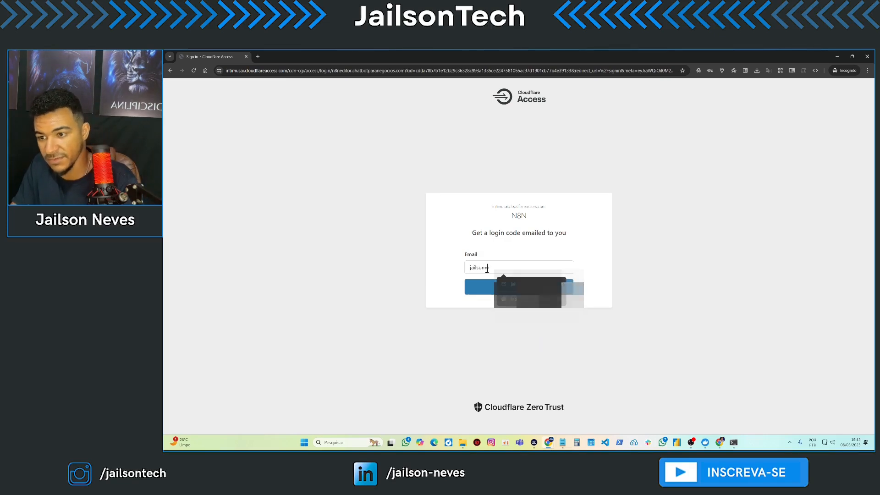
{"action": "key", "text": "Down"}
{"action": "key", "text": "Return"}
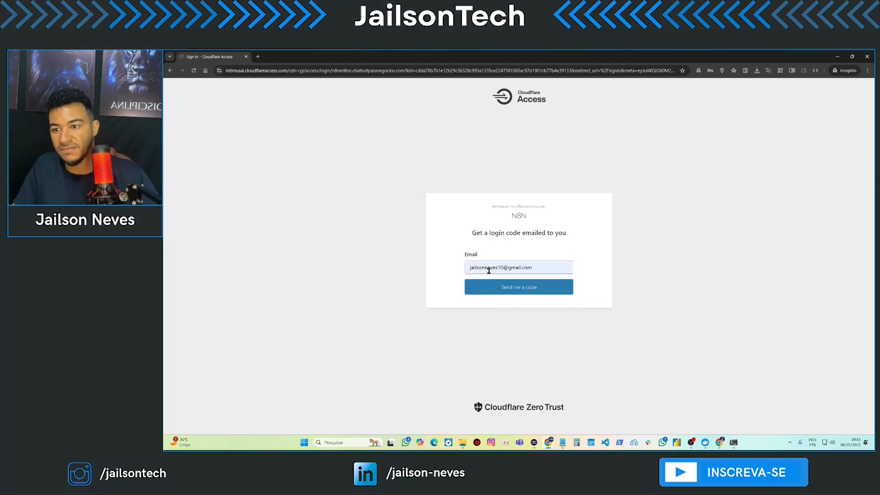
{"action": "left_click", "coordinate": [490, 287]}
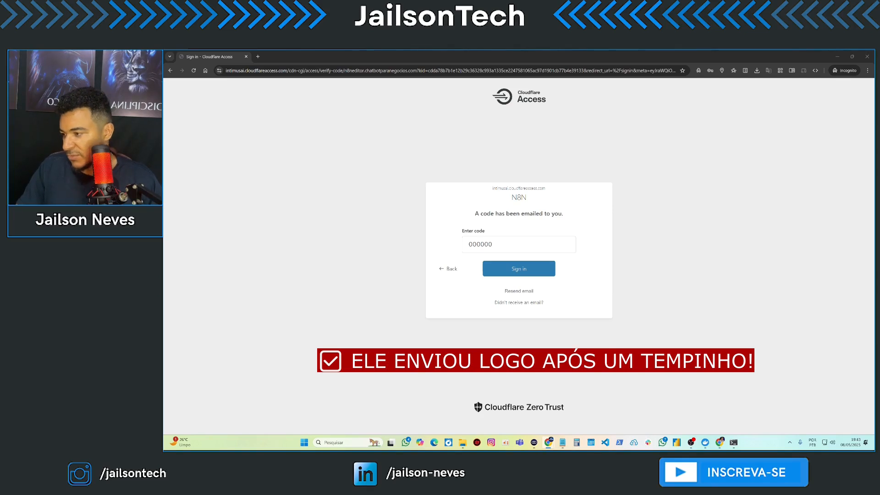
{"action": "left_click", "coordinate": [499, 240]}
{"action": "key", "text": "ctrl+v"}
{"action": "left_click", "coordinate": [523, 270]}
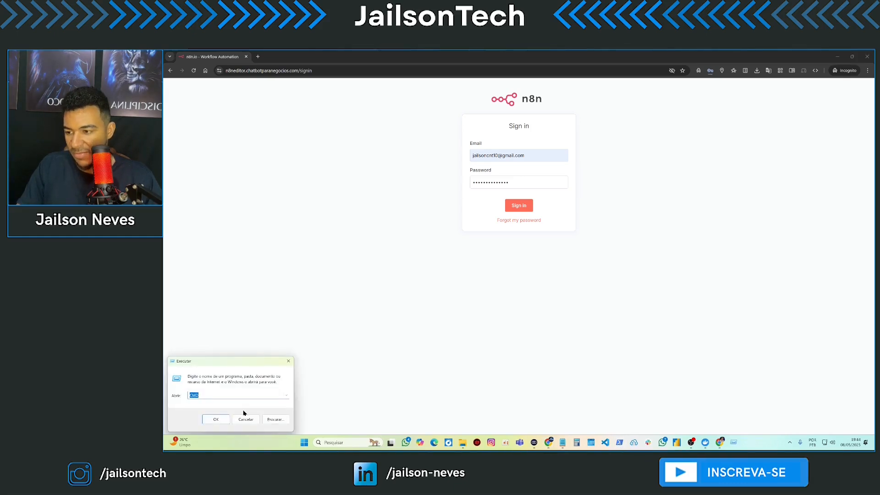
- In a new Command Prompt, paste and pin the cloudflared tunnel run command from clipboard history and run it
{"action": "left_click", "coordinate": [219, 420]}
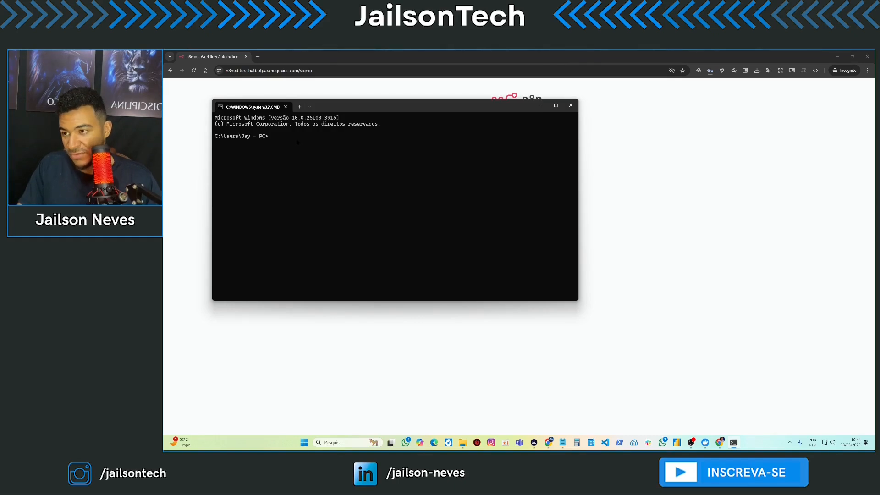
{"action": "key", "text": "super+v"}
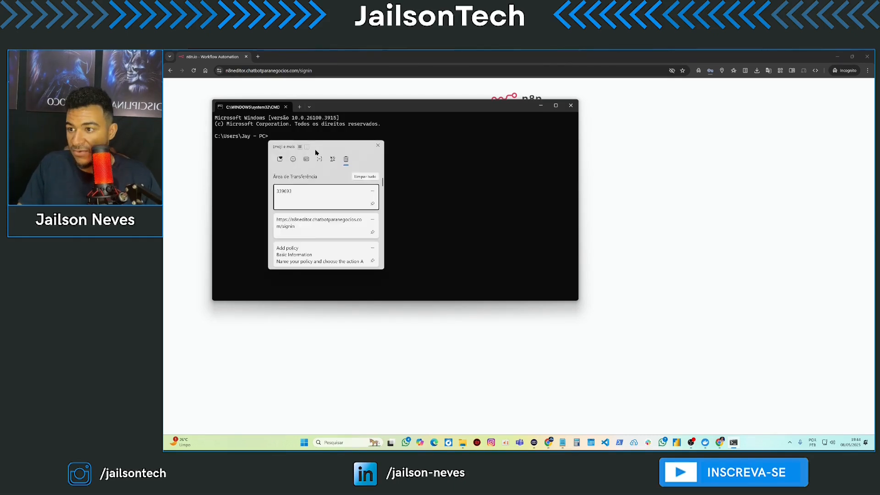
{"action": "scroll", "coordinate": [347, 236], "scroll_direction": "down", "scroll_amount": 1}
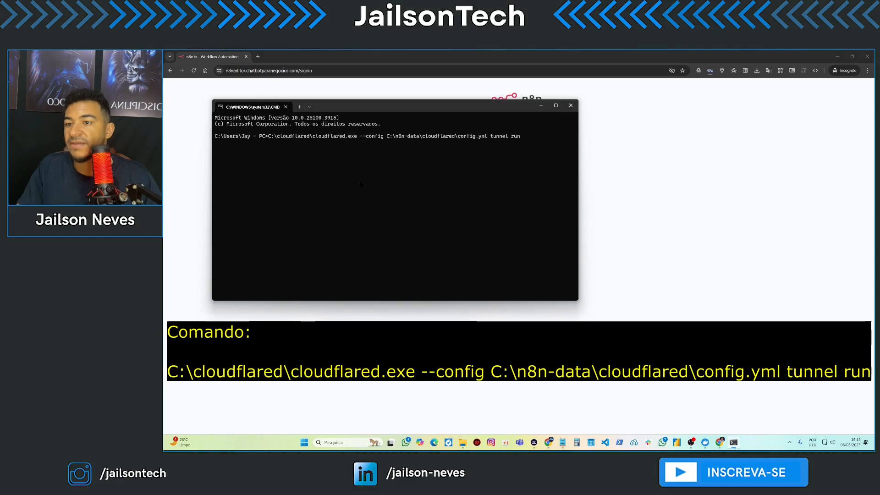
{"action": "key", "text": "super+v"}
{"action": "scroll", "coordinate": [352, 199], "scroll_direction": "down", "scroll_amount": 1}
{"action": "scroll", "coordinate": [353, 200], "scroll_direction": "up", "scroll_amount": 2}
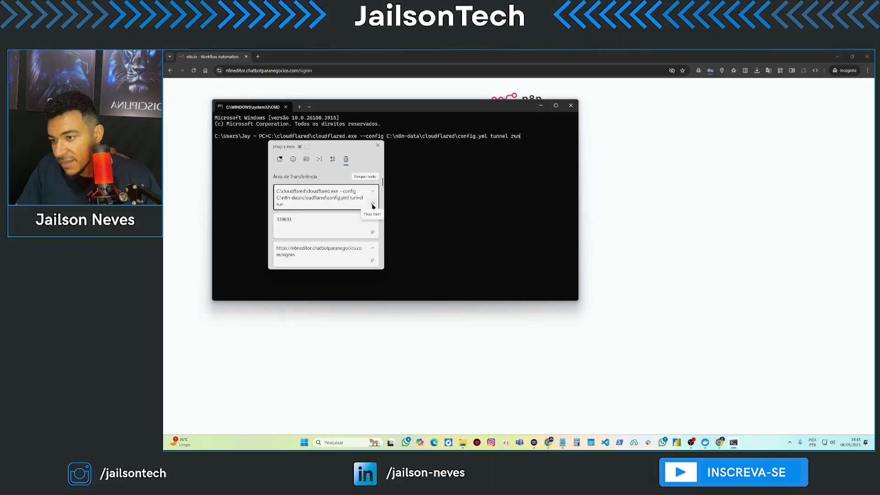
{"action": "left_click", "coordinate": [374, 205]}
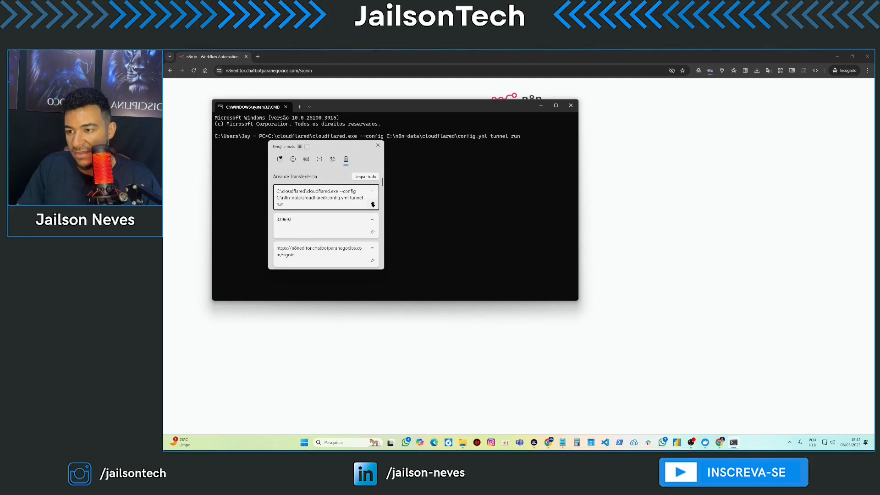
{"action": "left_click", "coordinate": [473, 176]}
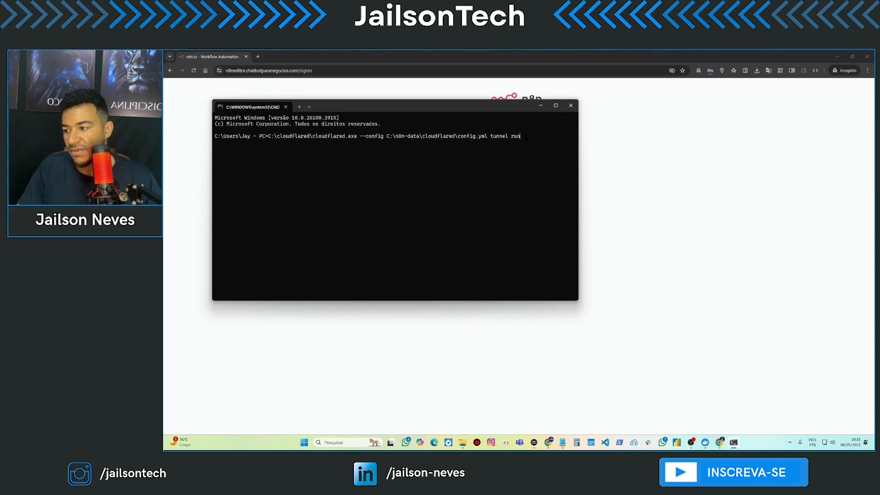
{"action": "key", "text": "Return"}
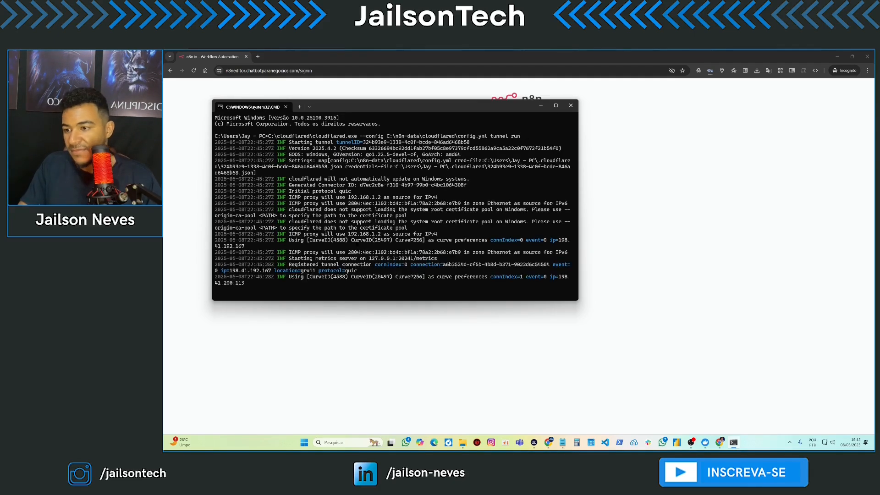
{"action": "left_click", "coordinate": [285, 98]}
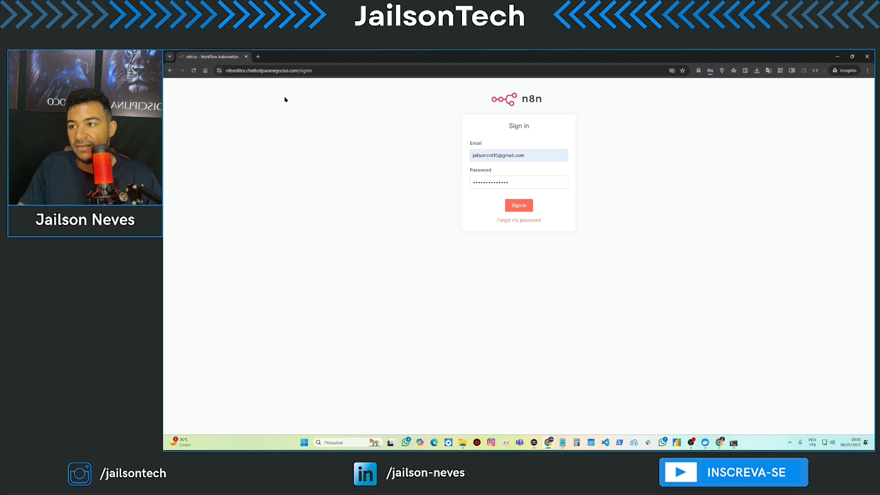
- Reload the public n8n page, sign in with saved credentials, open My workflow, then return to Overview
{"action": "left_click", "coordinate": [205, 70]}
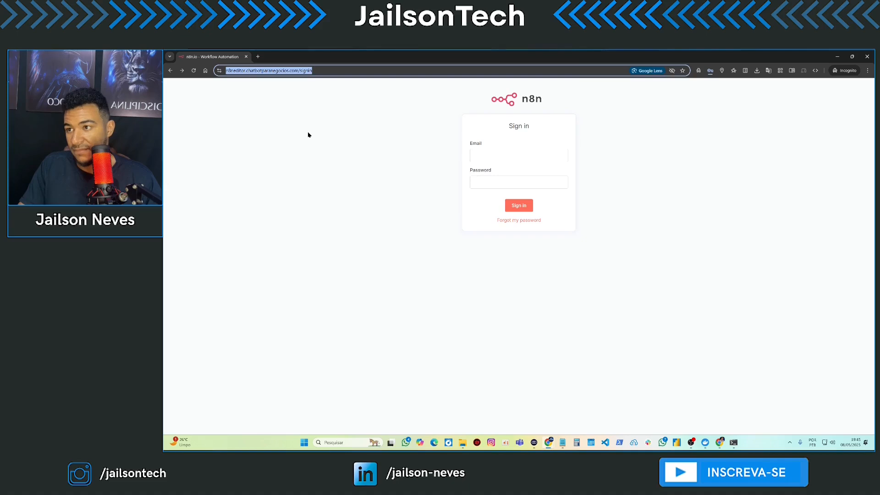
{"action": "left_click", "coordinate": [524, 210]}
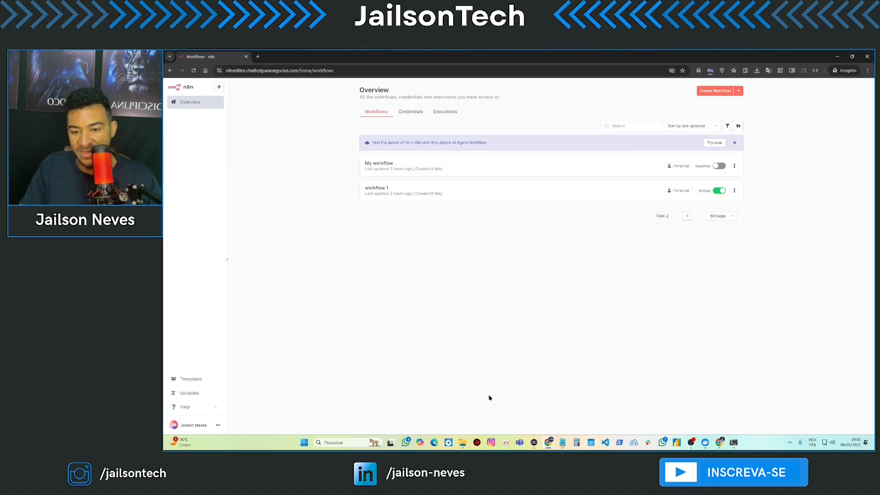
{"action": "left_click", "coordinate": [434, 165]}
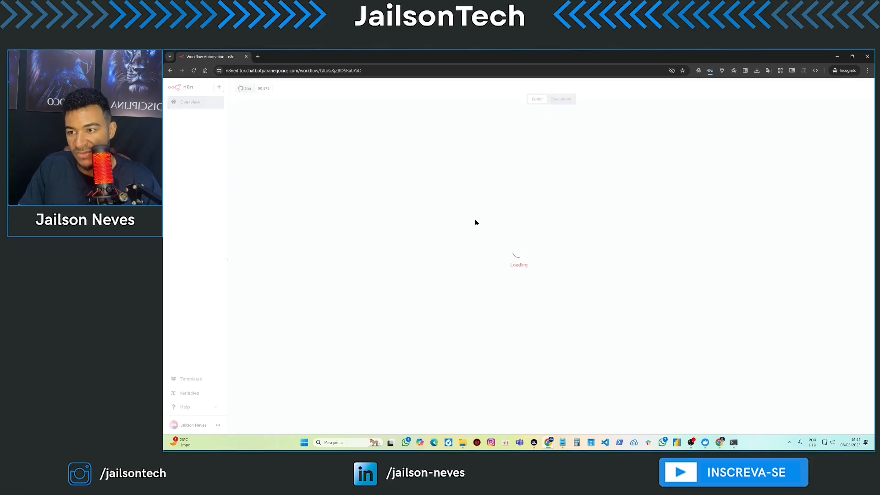
{"action": "left_click", "coordinate": [190, 101]}
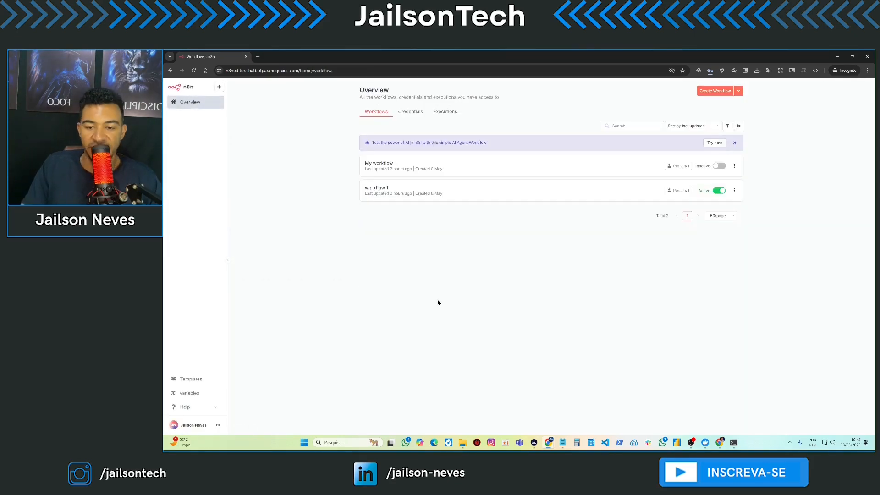